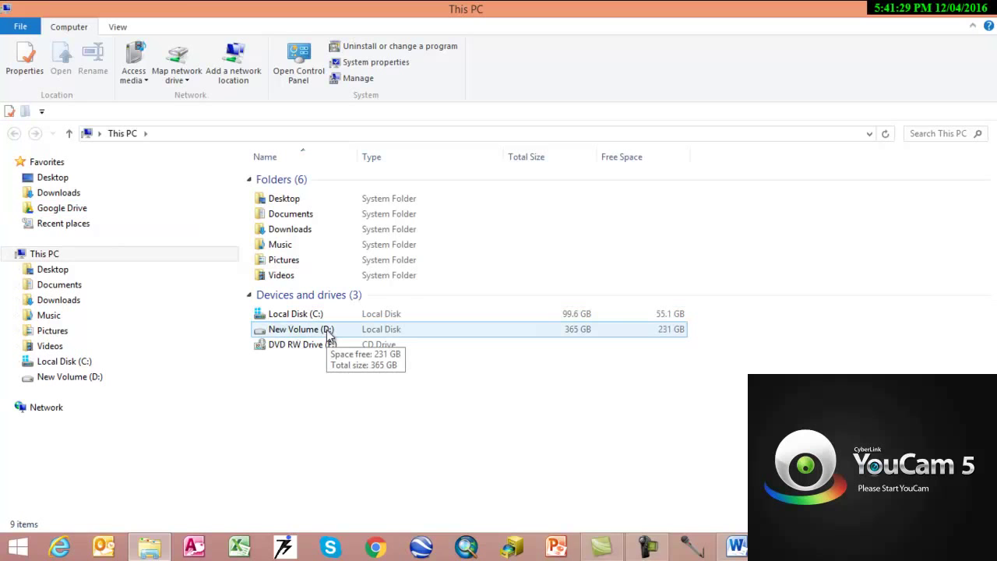
Step: Open the Traffic Congestion folder inside Youtube_Project on New Volume (D:)
{"action": "double_click", "coordinate": [326, 330]}
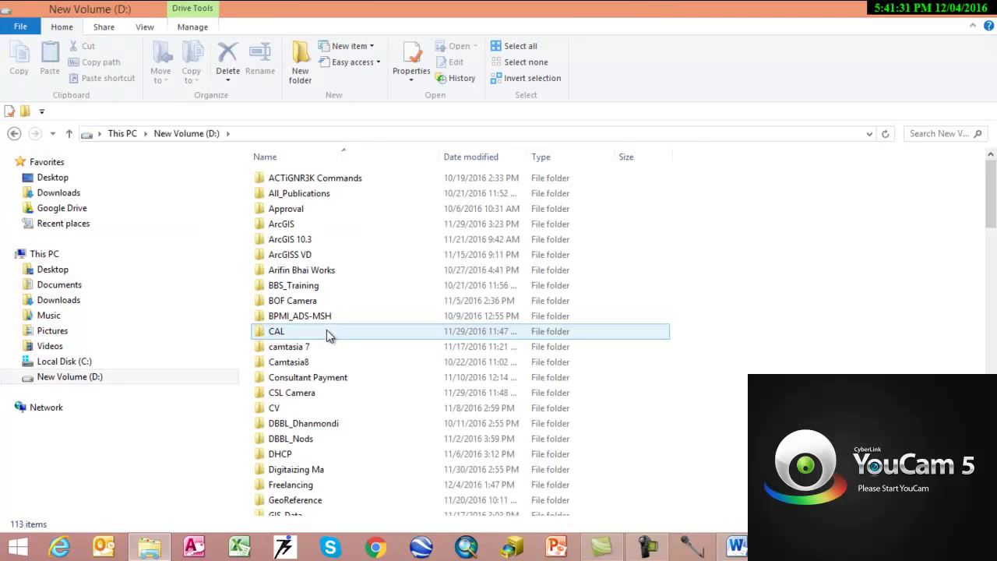
{"action": "key", "text": "y"}
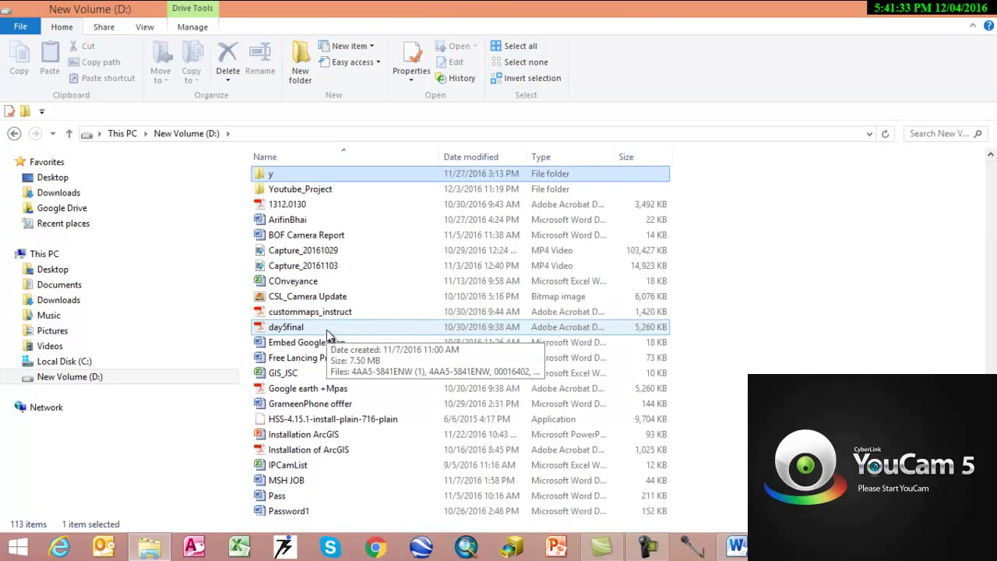
{"action": "double_click", "coordinate": [333, 192]}
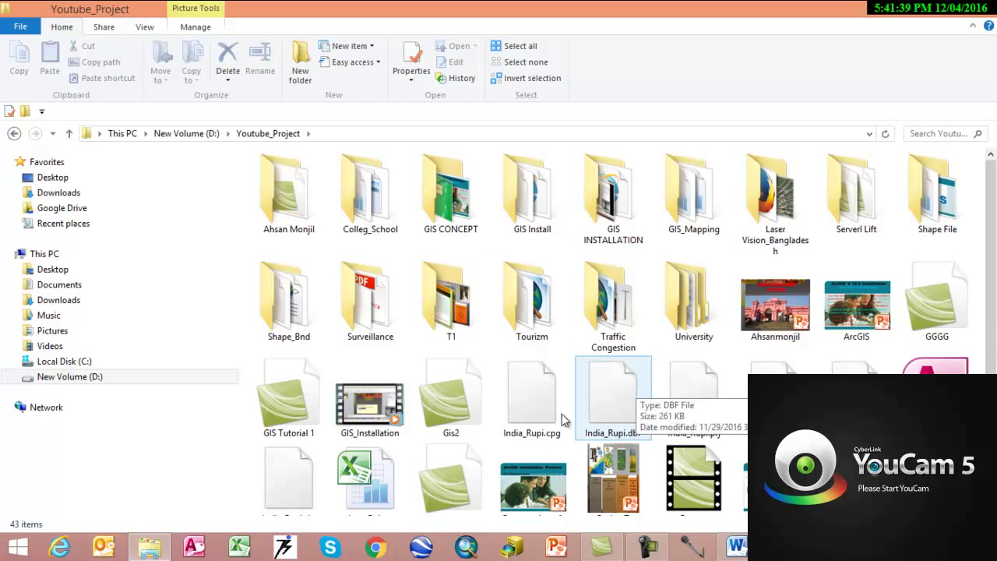
{"action": "left_click", "coordinate": [371, 204]}
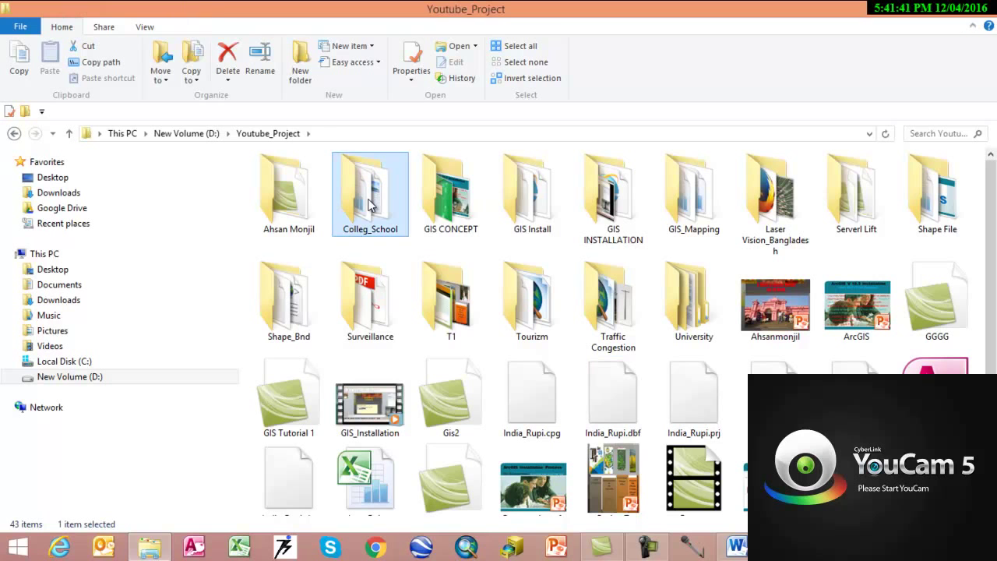
{"action": "key", "text": "t"}
{"action": "key", "text": "t"}
{"action": "key", "text": "t"}
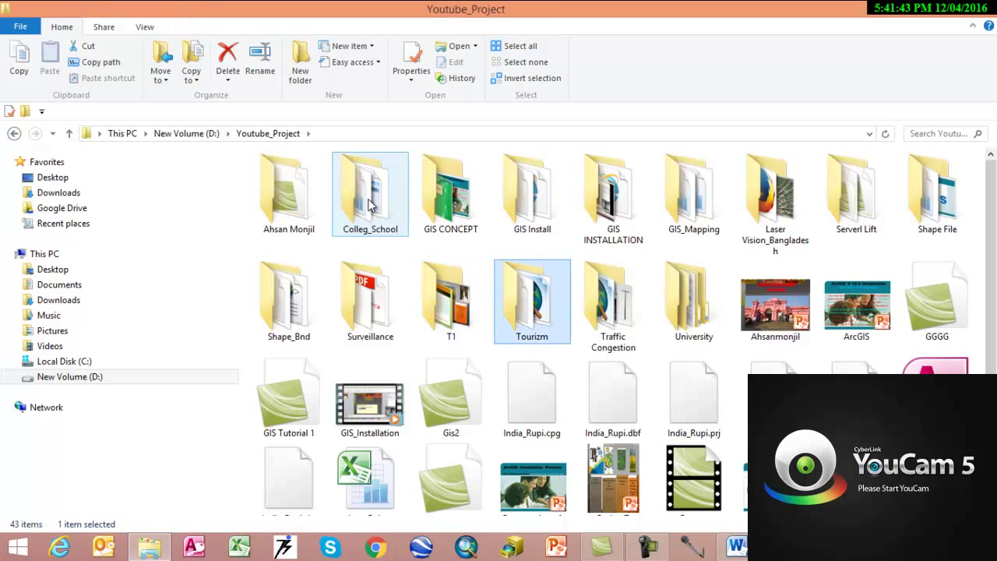
{"action": "key", "text": "t"}
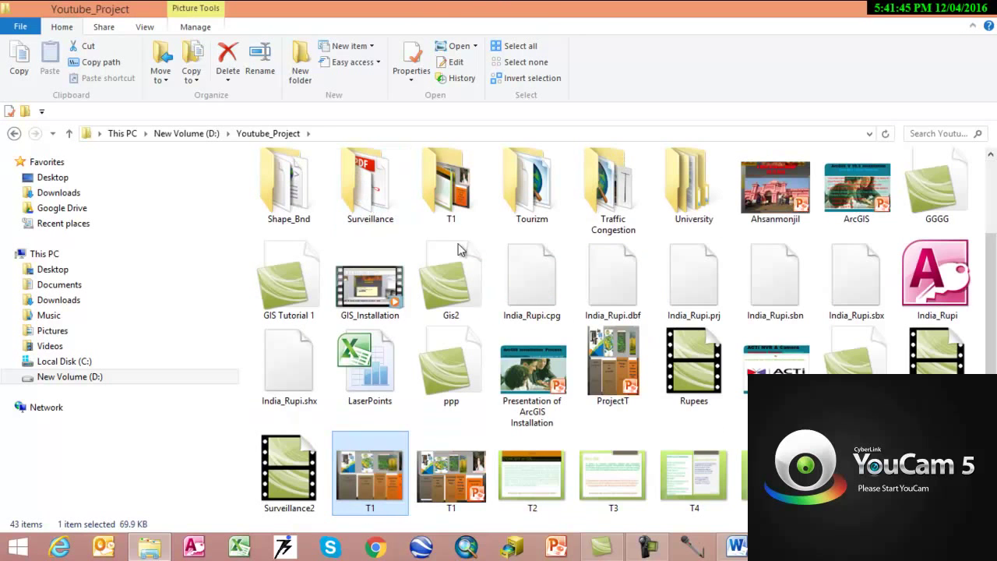
{"action": "double_click", "coordinate": [592, 199]}
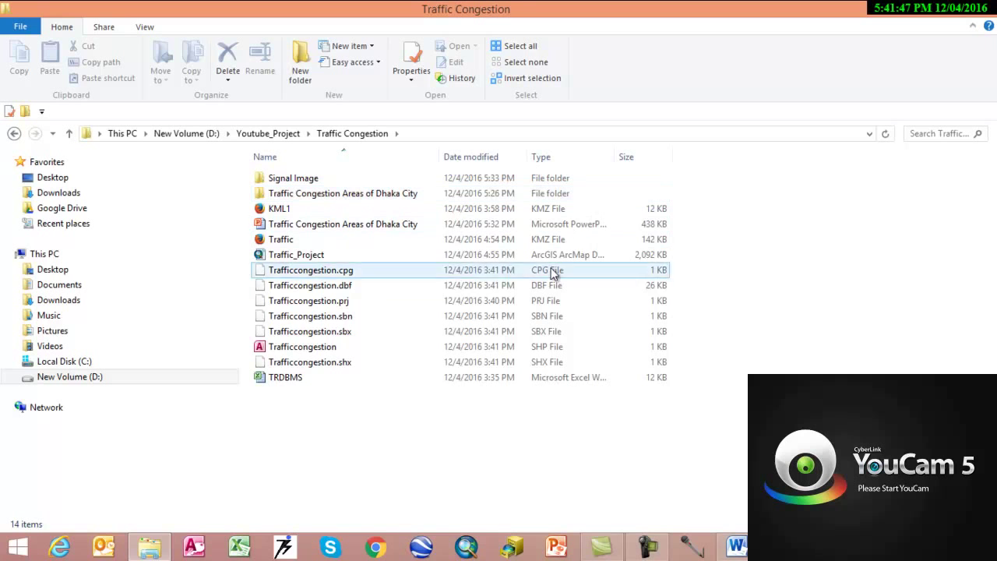
Step: Open the TRDBMS workbook to review the traffic area records, and close it along with the folder window
{"action": "left_click", "coordinate": [303, 382]}
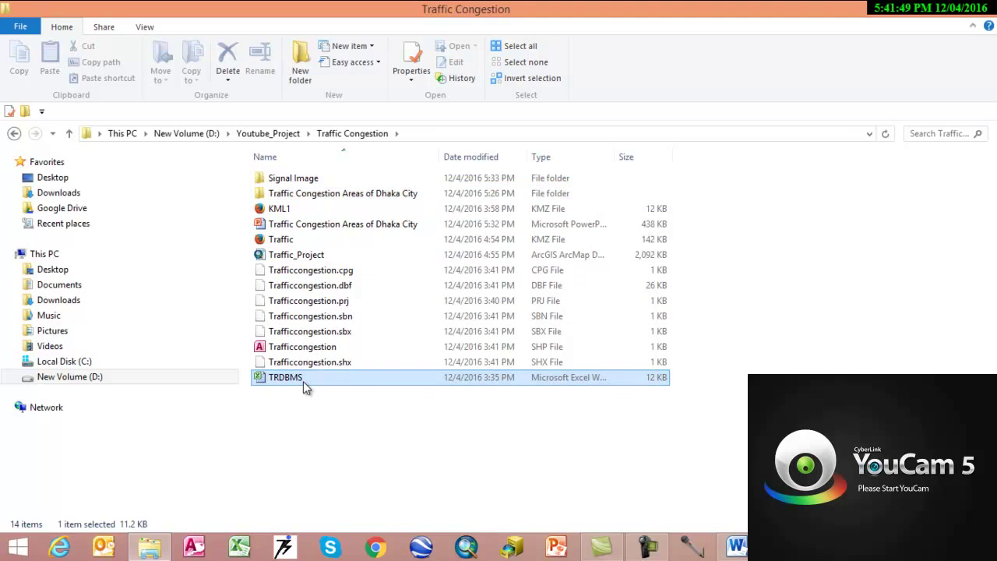
{"action": "double_click", "coordinate": [303, 381]}
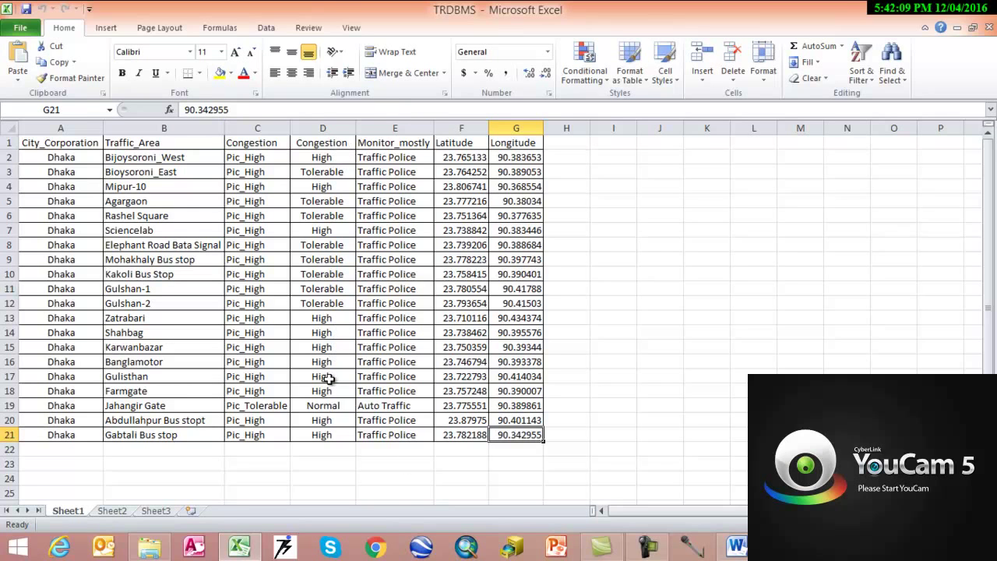
{"action": "left_click", "coordinate": [986, 11]}
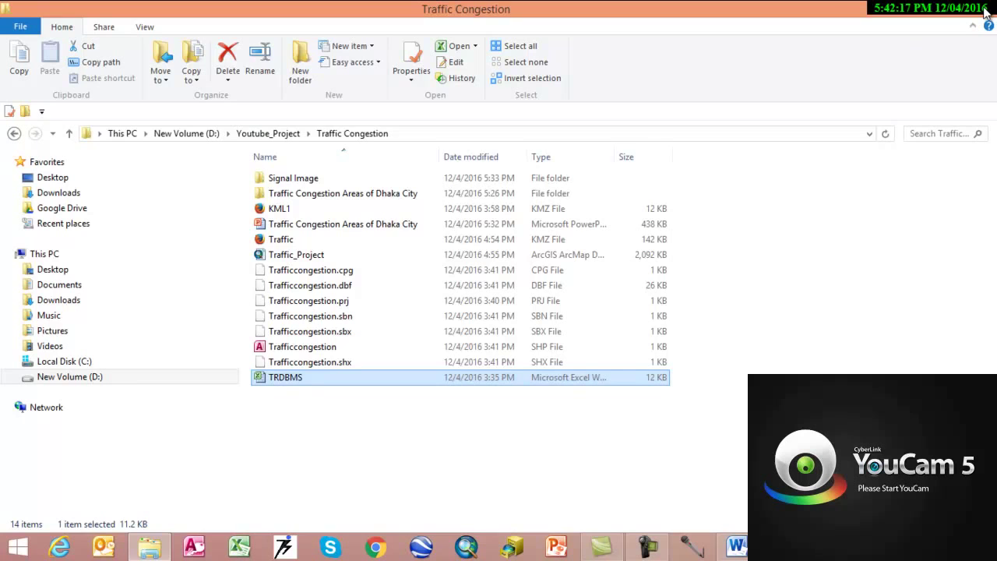
{"action": "left_click", "coordinate": [986, 11]}
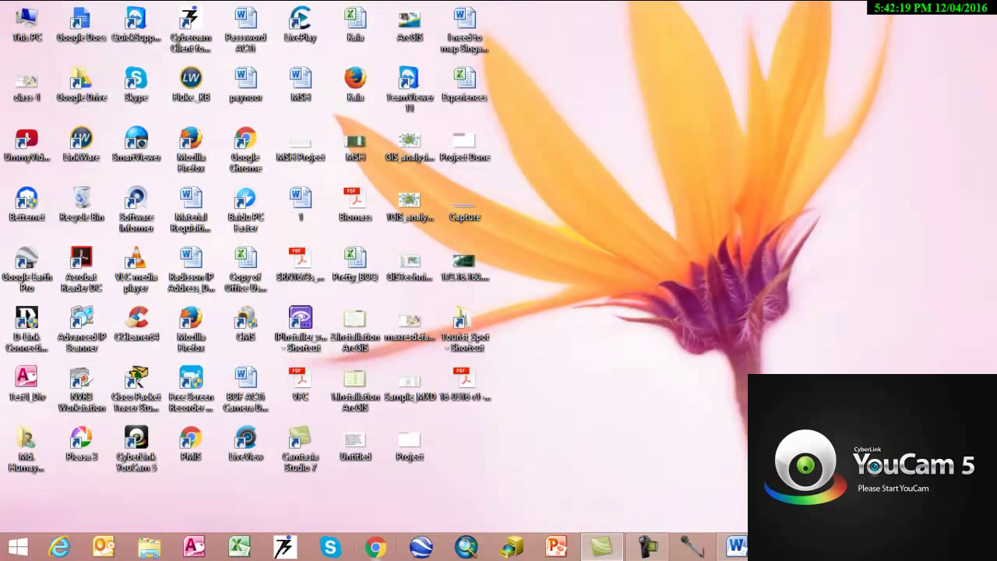
Step: Launch Google Earth and open the Youtube_Project folder on New Volume (D:) in File Explorer
{"action": "left_click", "coordinate": [420, 548]}
{"action": "double_click", "coordinate": [29, 26]}
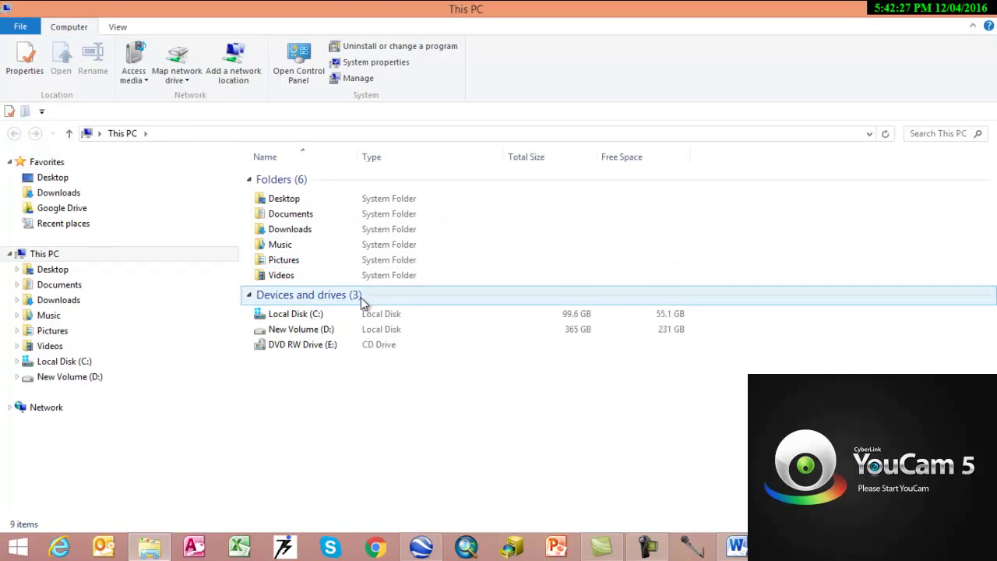
{"action": "left_click", "coordinate": [344, 333]}
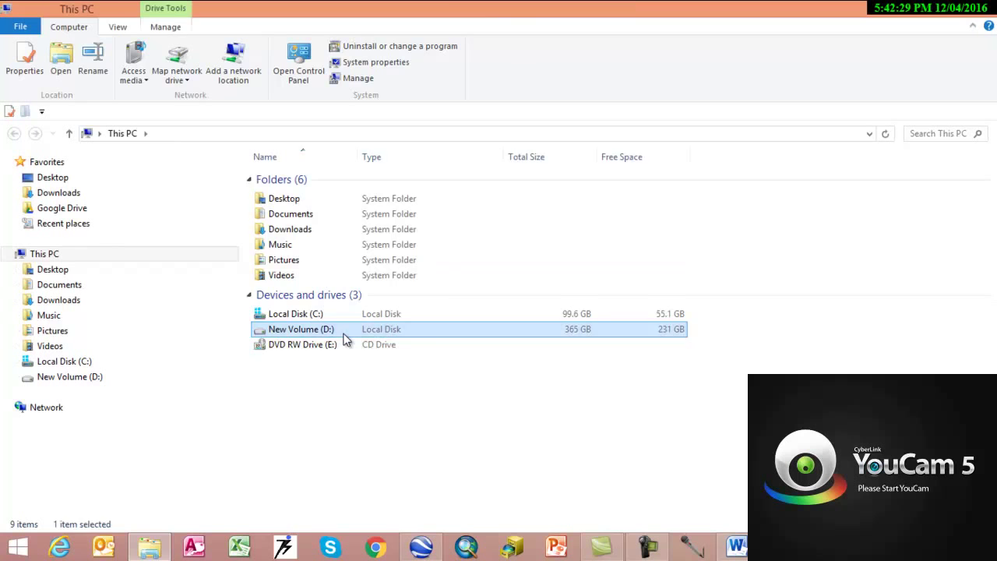
{"action": "double_click", "coordinate": [342, 332]}
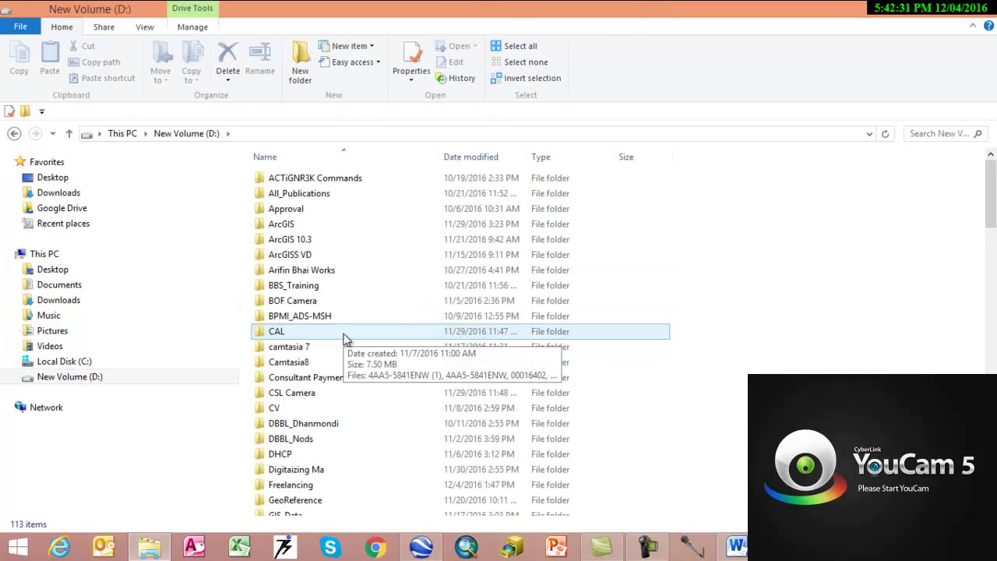
{"action": "key", "text": "y"}
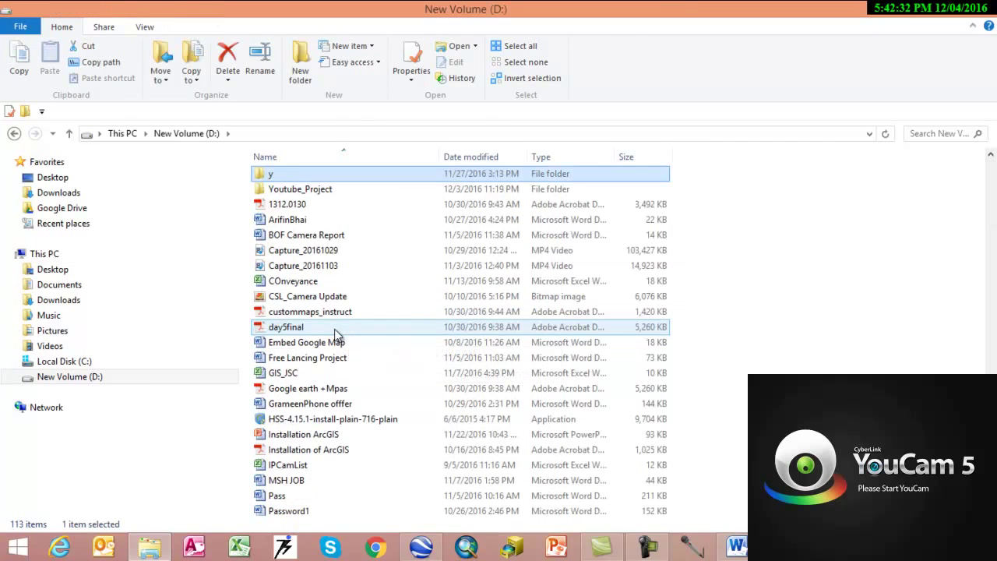
{"action": "double_click", "coordinate": [304, 191]}
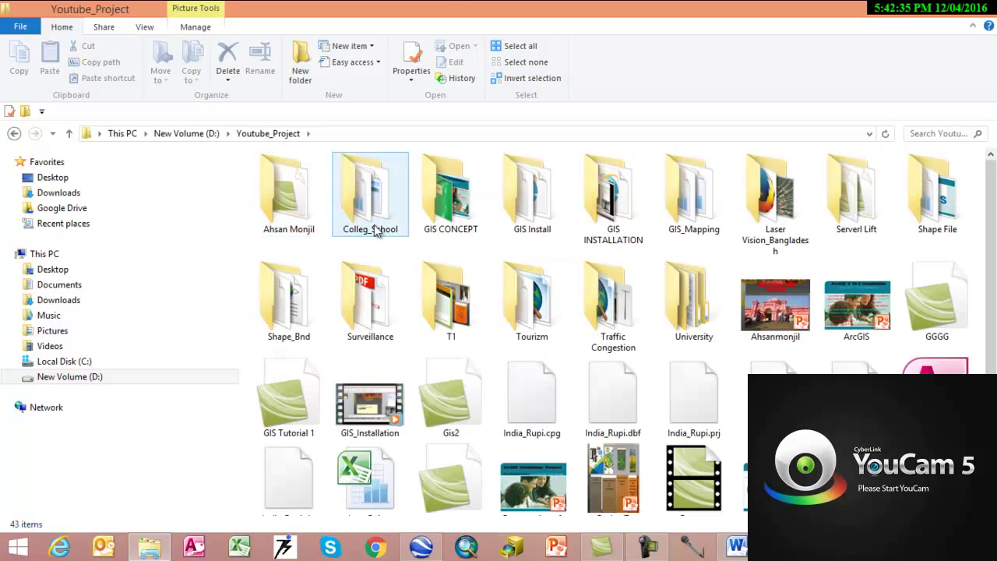
Step: Find the Traffic Congestion folder among the Youtube_Project contents and open it
{"action": "left_click", "coordinate": [433, 197]}
{"action": "key", "text": "Down"}
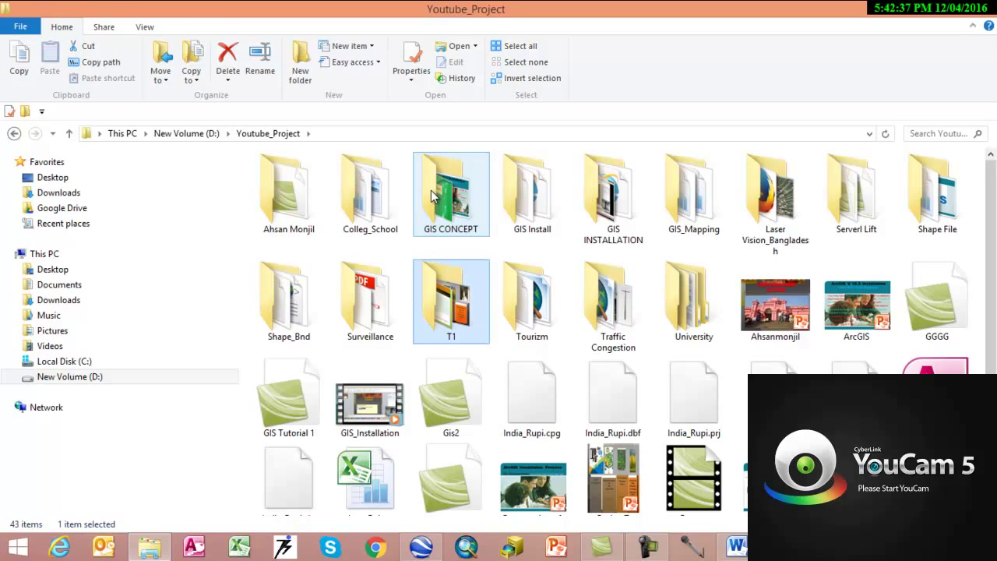
{"action": "key", "text": "Right"}
{"action": "key", "text": "Right"}
{"action": "key", "text": "t"}
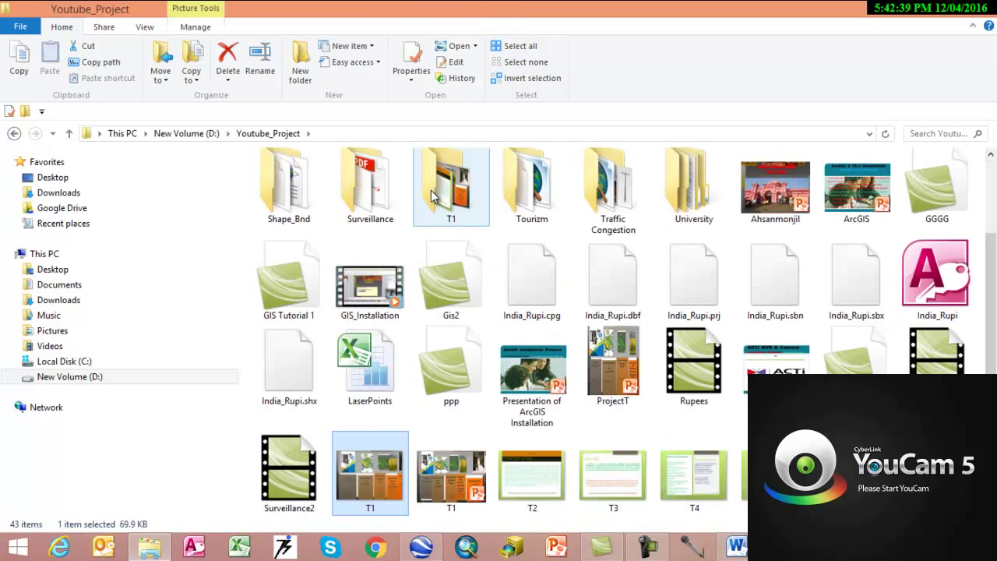
{"action": "key", "text": "Right"}
{"action": "key", "text": "Right"}
{"action": "key", "text": "Right"}
{"action": "key", "text": "Right"}
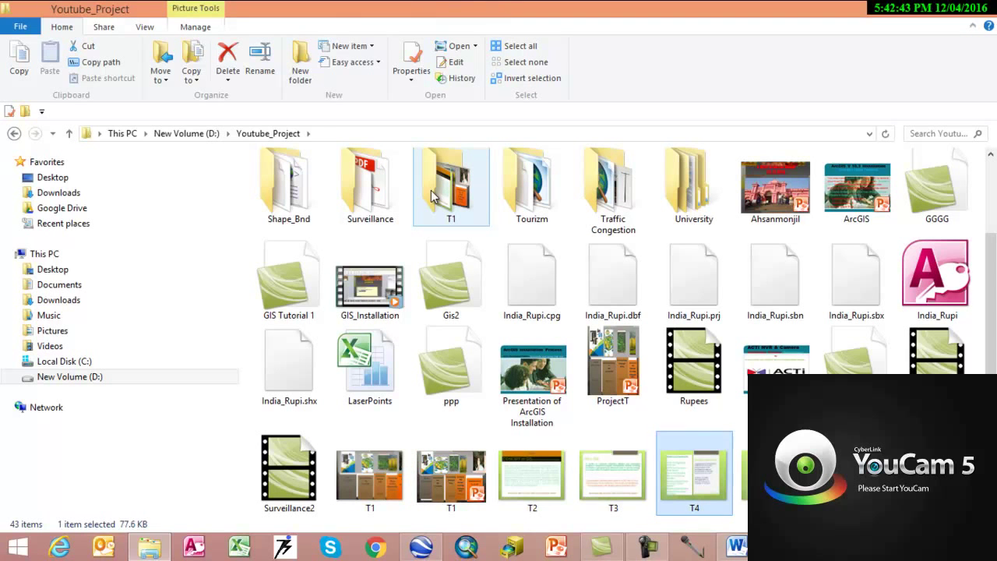
{"action": "left_click", "coordinate": [433, 195]}
{"action": "key", "text": "Right"}
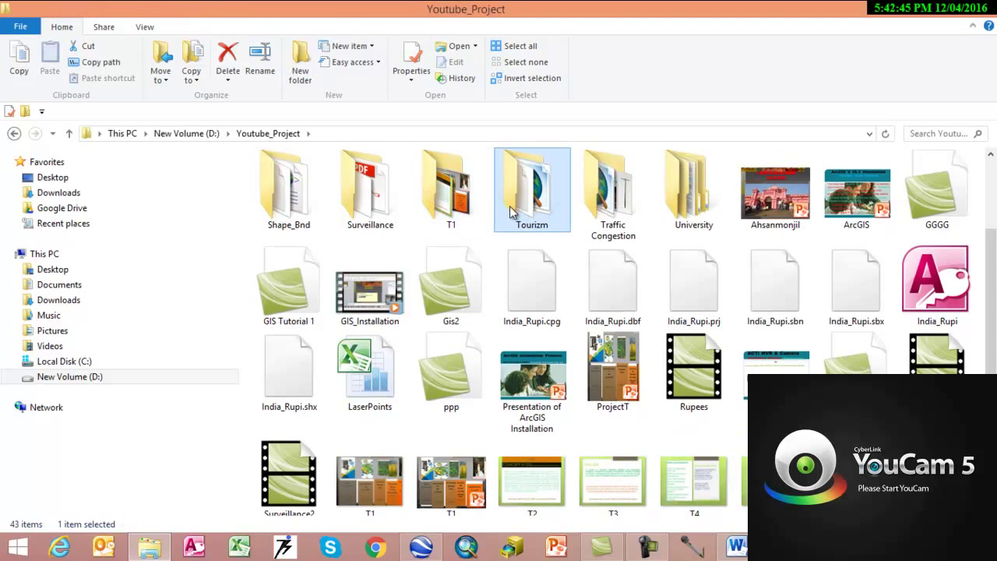
{"action": "double_click", "coordinate": [615, 210]}
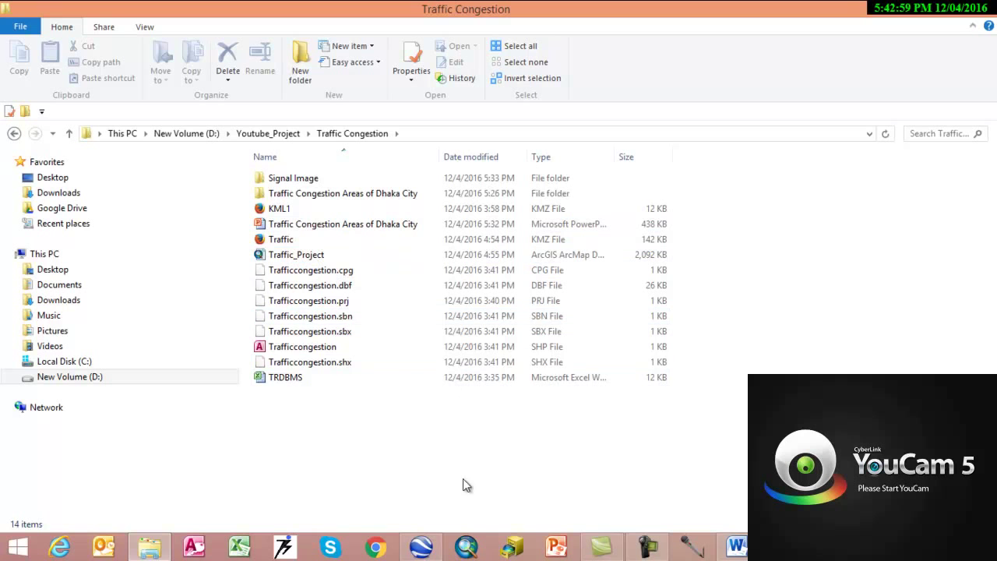
Step: Switch to Google Earth, dismiss the start-up popup and open the Traffic KMZ file from the Traffic Congestion folder
{"action": "left_click", "coordinate": [421, 547]}
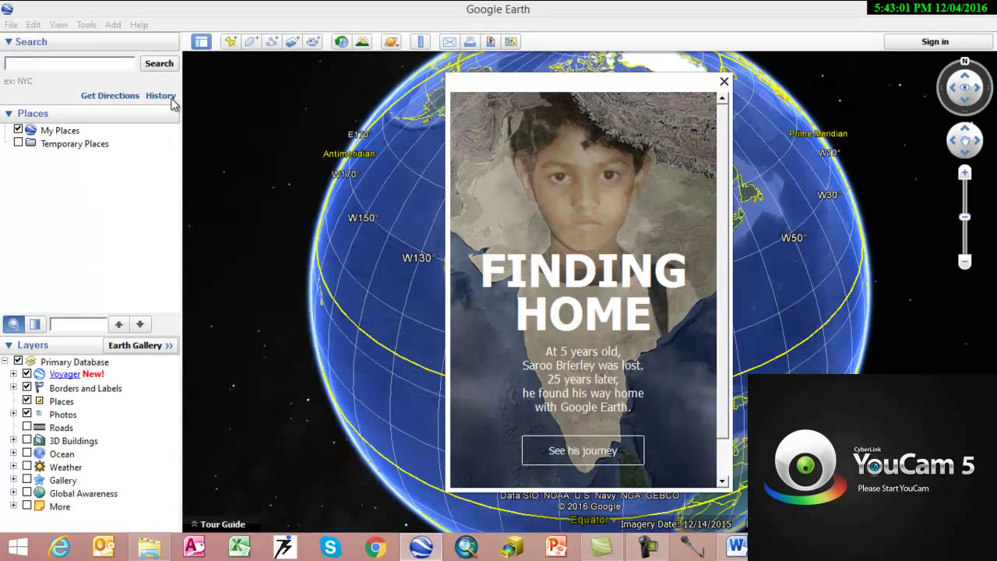
{"action": "left_click", "coordinate": [724, 82]}
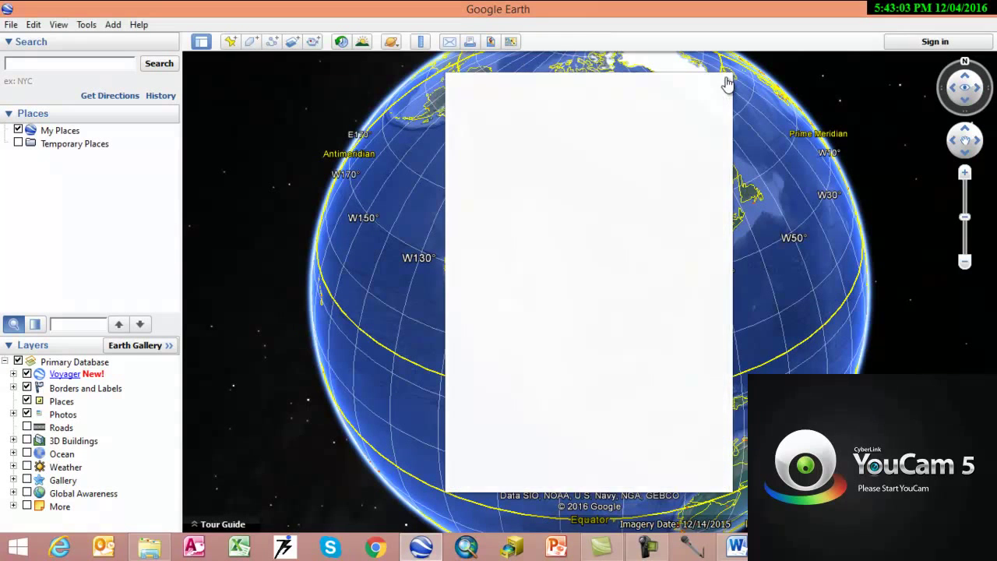
{"action": "left_click", "coordinate": [15, 28]}
{"action": "left_click", "coordinate": [53, 39]}
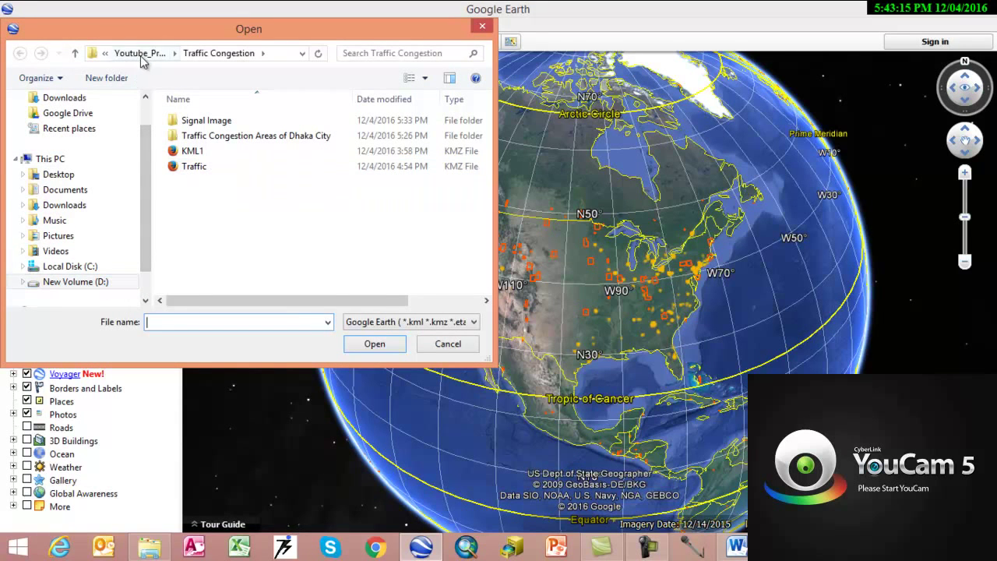
{"action": "double_click", "coordinate": [191, 167]}
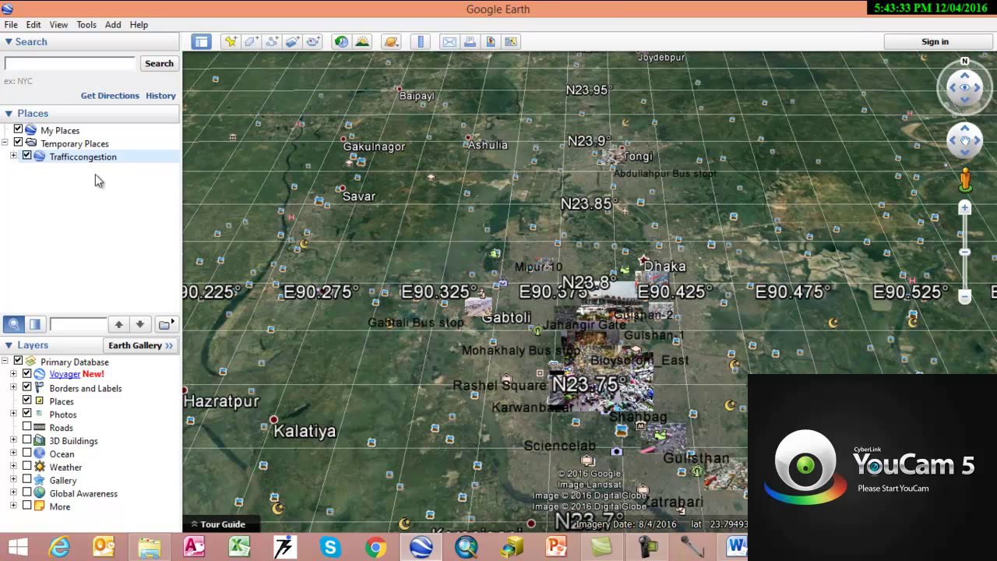
Step: Expand the Trafficcongestion layer down to its placemarks and examine the Bijoysoroni_West intersection and its attributes up close
{"action": "left_click", "coordinate": [13, 156]}
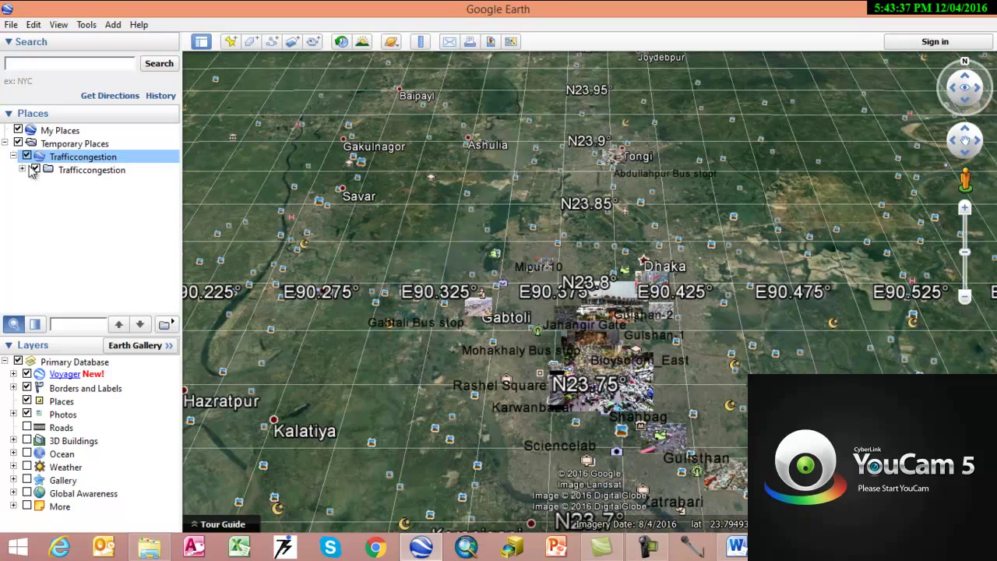
{"action": "left_click", "coordinate": [22, 170]}
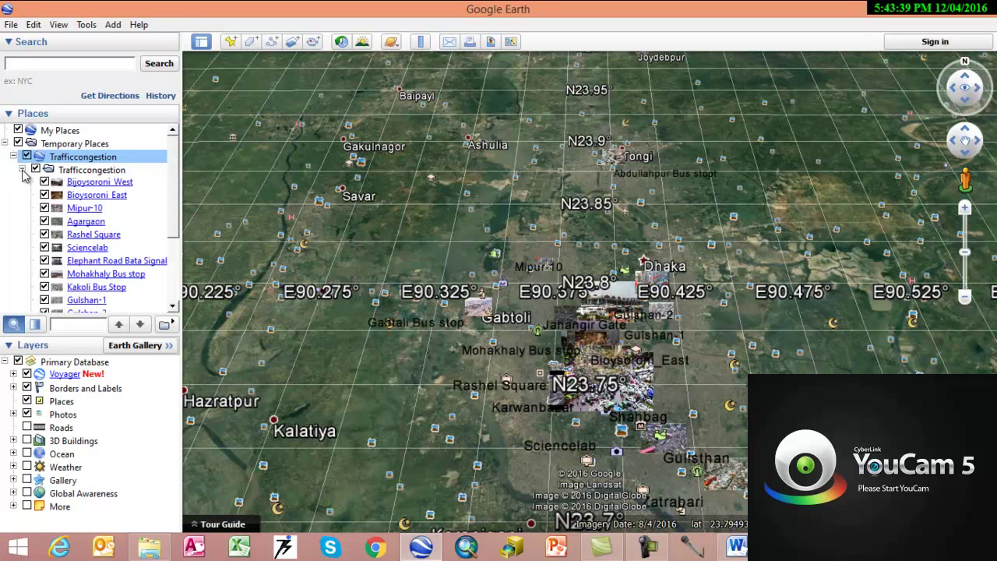
{"action": "double_click", "coordinate": [110, 184]}
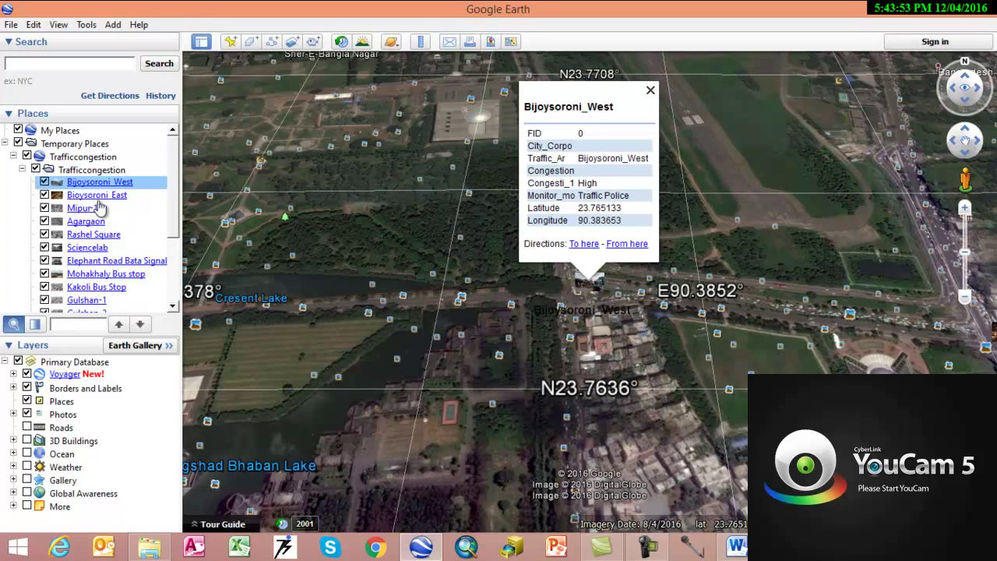
{"action": "scroll", "coordinate": [600, 285], "scroll_direction": "up", "scroll_amount": 4}
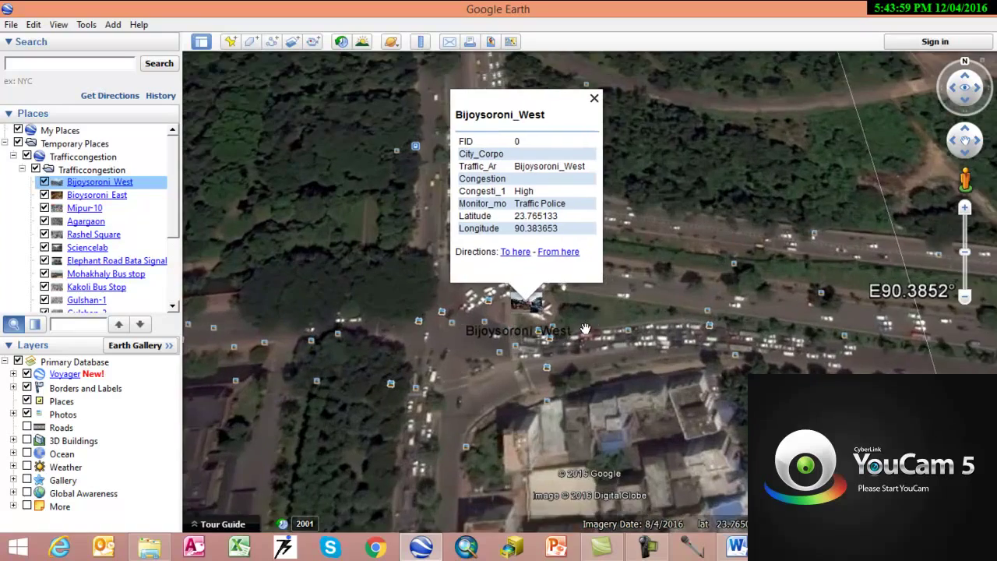
{"action": "scroll", "coordinate": [576, 307], "scroll_direction": "up", "scroll_amount": 2}
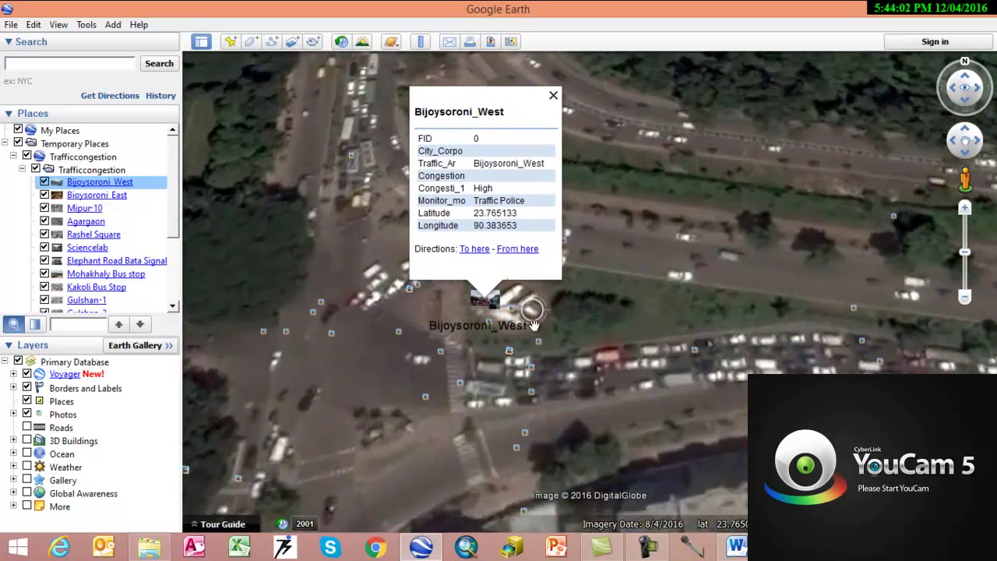
{"action": "scroll", "coordinate": [567, 289], "scroll_direction": "up", "scroll_amount": 2}
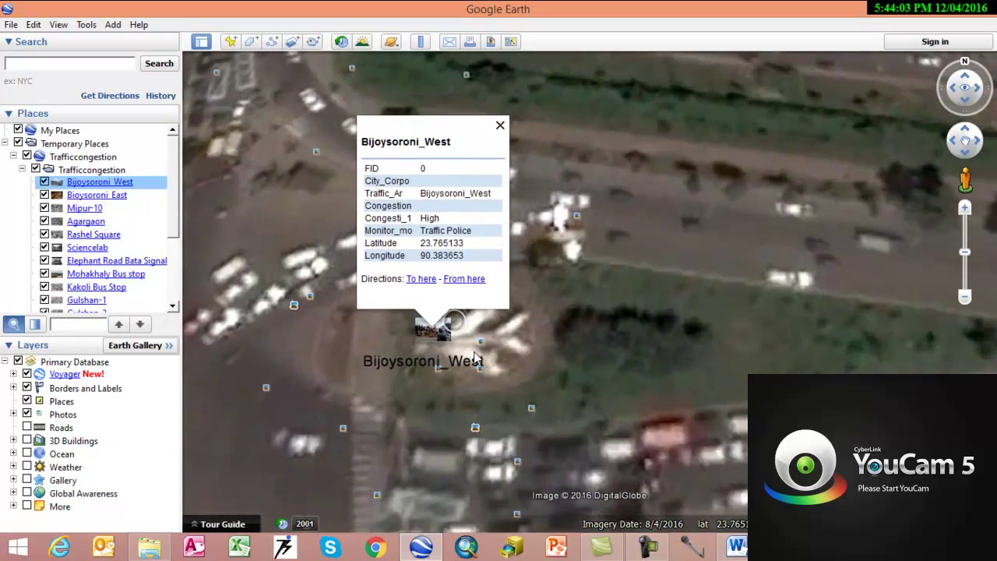
{"action": "scroll", "coordinate": [485, 398], "scroll_direction": "up", "scroll_amount": 3}
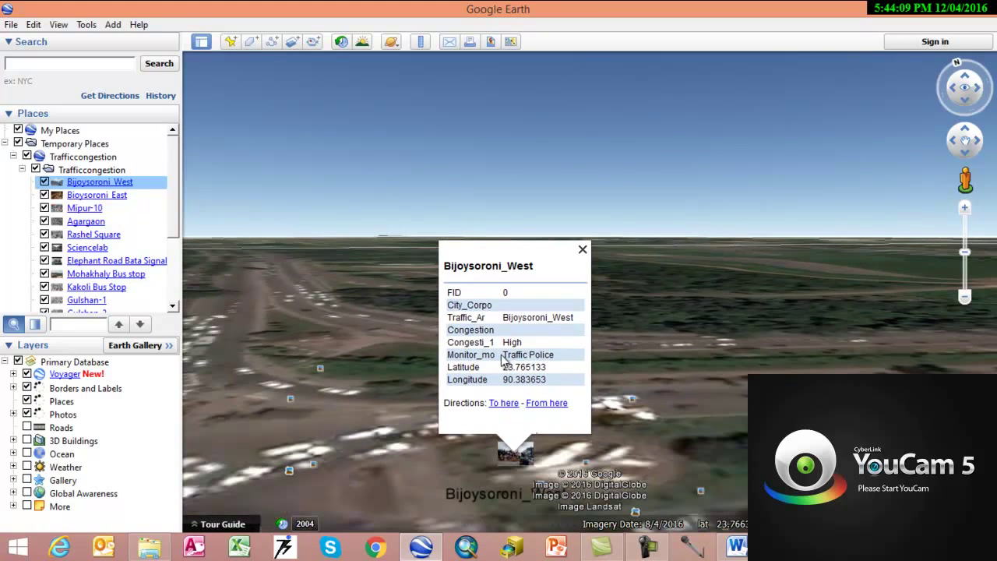
Step: Fly to the Bioysoroni_East and Mipur-10 placemarks and examine their attributes and surrounding roads
{"action": "left_click", "coordinate": [89, 196]}
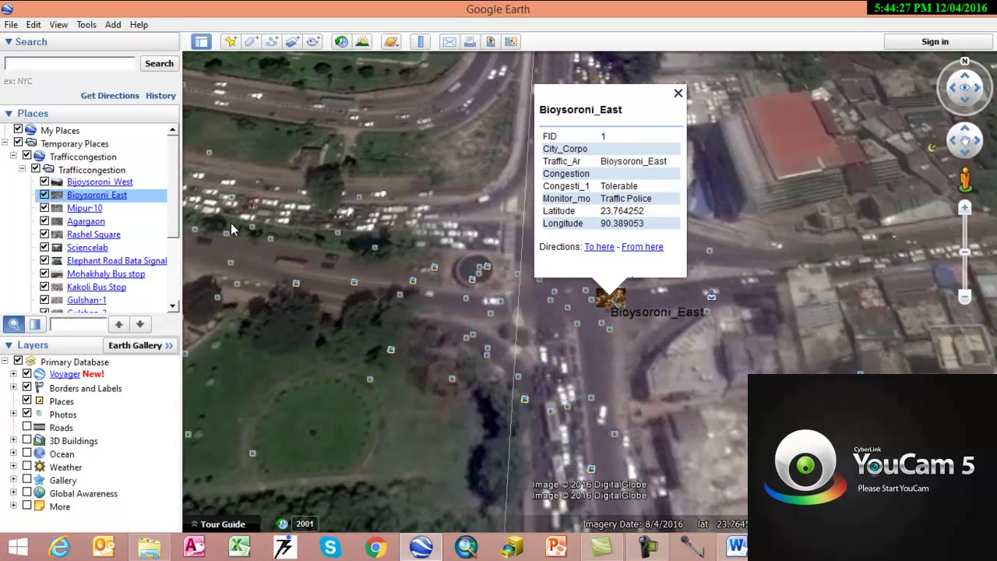
{"action": "left_click", "coordinate": [99, 210]}
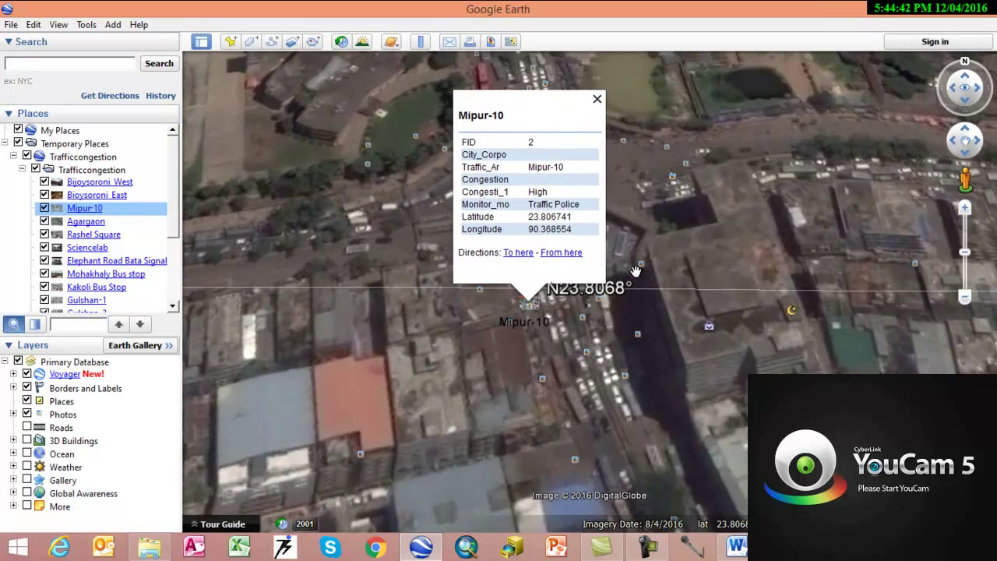
{"action": "scroll", "coordinate": [636, 271], "scroll_direction": "down", "scroll_amount": 3}
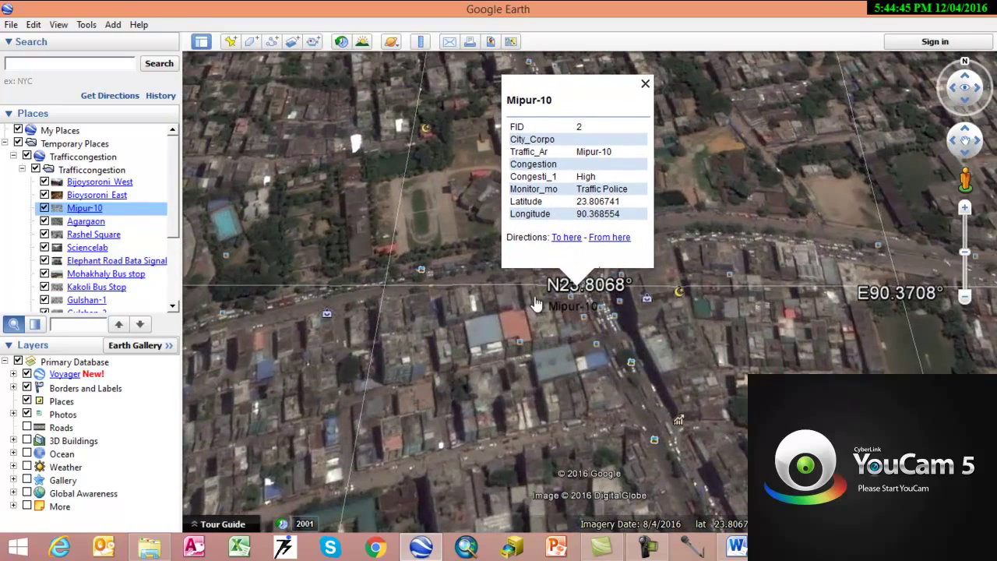
Step: Fly to the Agargaon and Rashel Square placemarks and examine their attributes and surroundings up close
{"action": "double_click", "coordinate": [86, 222]}
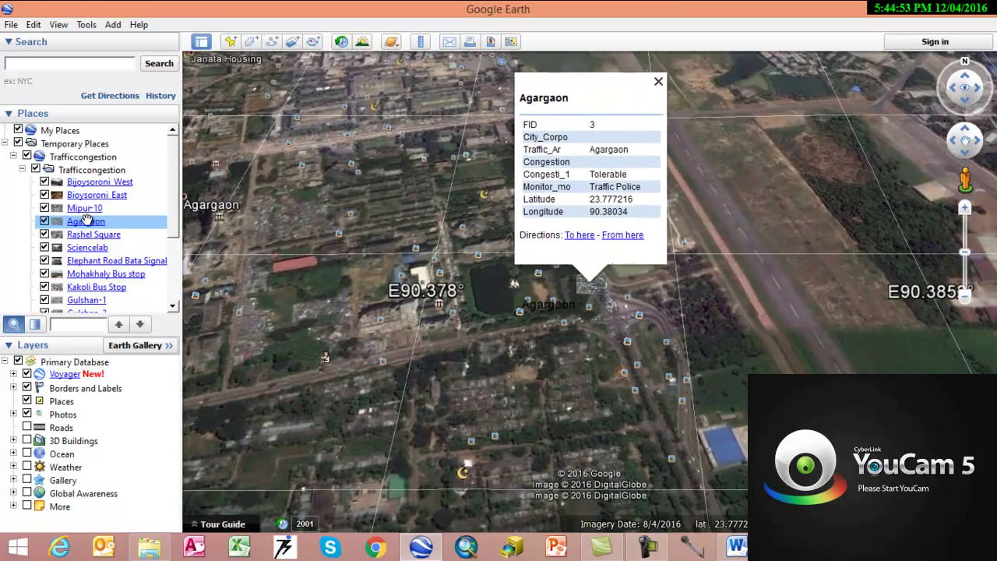
{"action": "scroll", "coordinate": [573, 266], "scroll_direction": "up", "scroll_amount": 5}
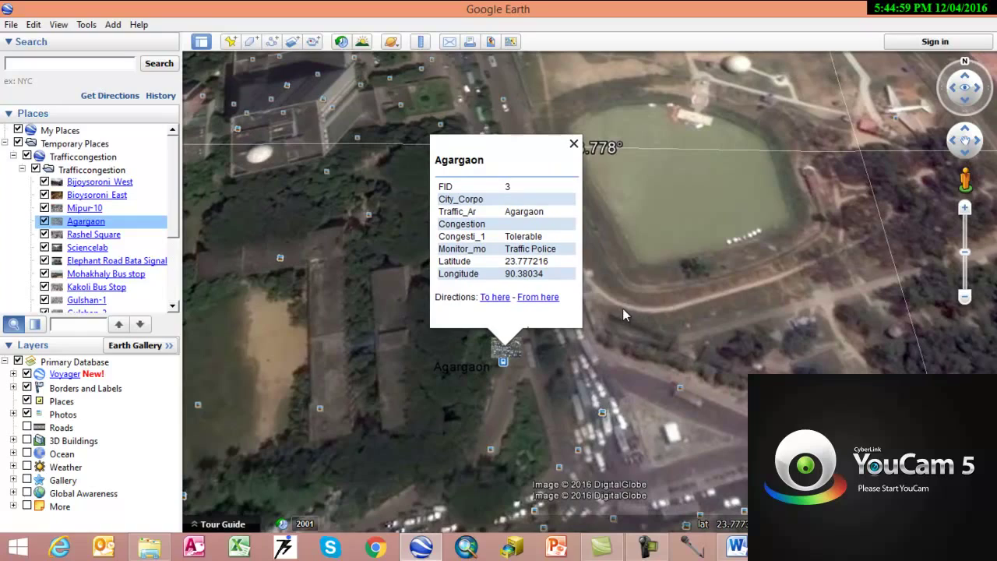
{"action": "double_click", "coordinate": [112, 236]}
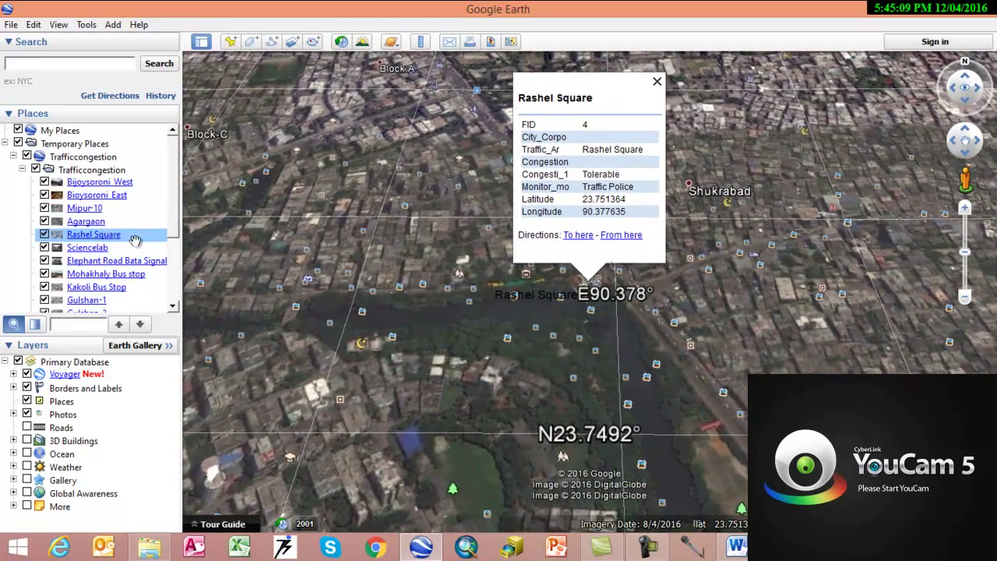
{"action": "scroll", "coordinate": [535, 327], "scroll_direction": "up", "scroll_amount": 2}
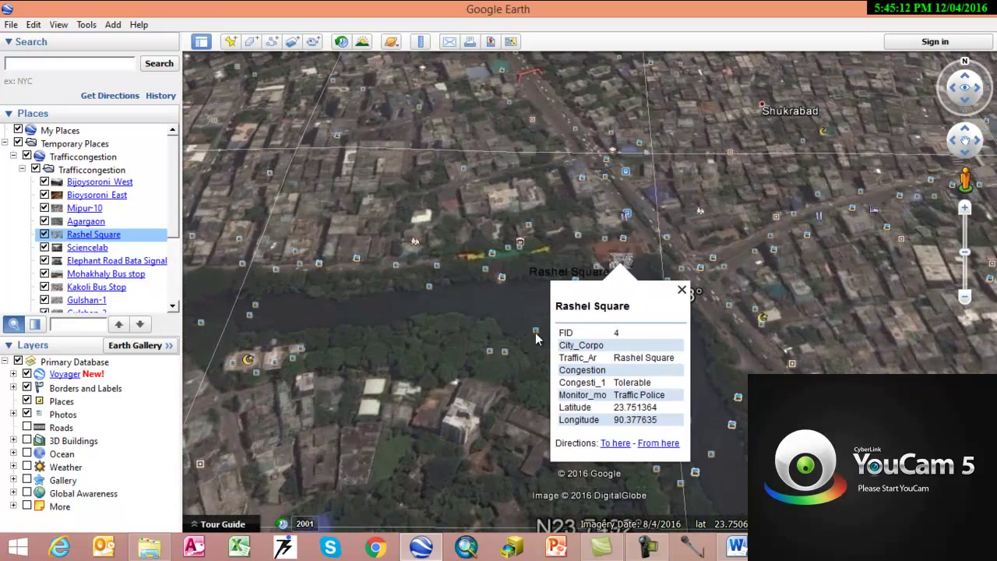
{"action": "scroll", "coordinate": [535, 333], "scroll_direction": "up", "scroll_amount": 2}
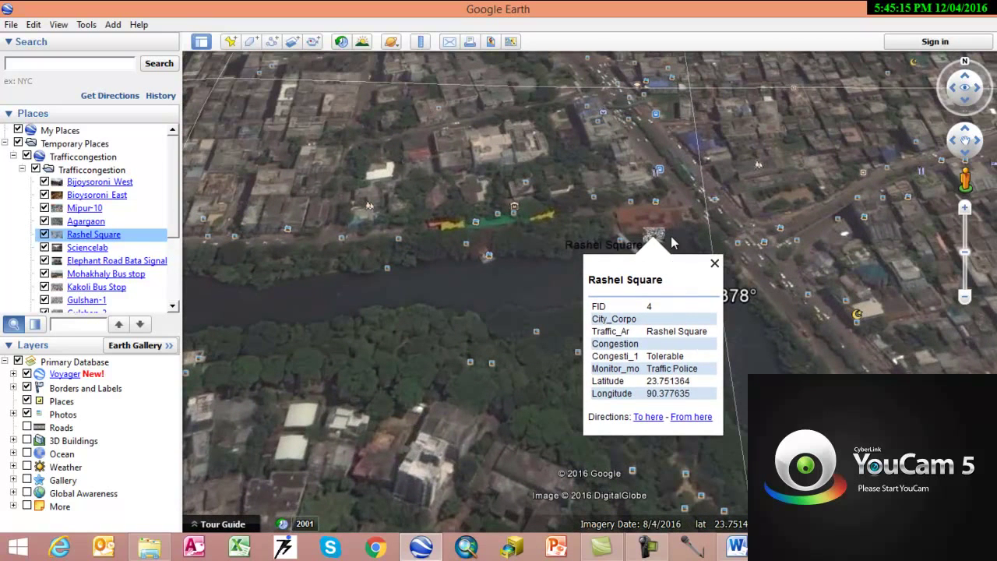
{"action": "scroll", "coordinate": [654, 250], "scroll_direction": "up", "scroll_amount": 2}
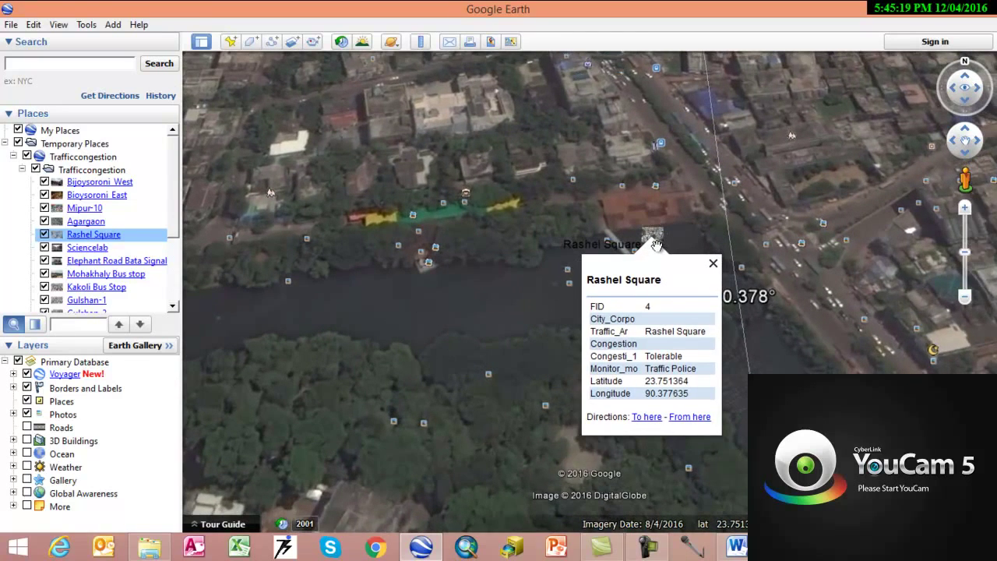
{"action": "scroll", "coordinate": [656, 245], "scroll_direction": "up", "scroll_amount": 2}
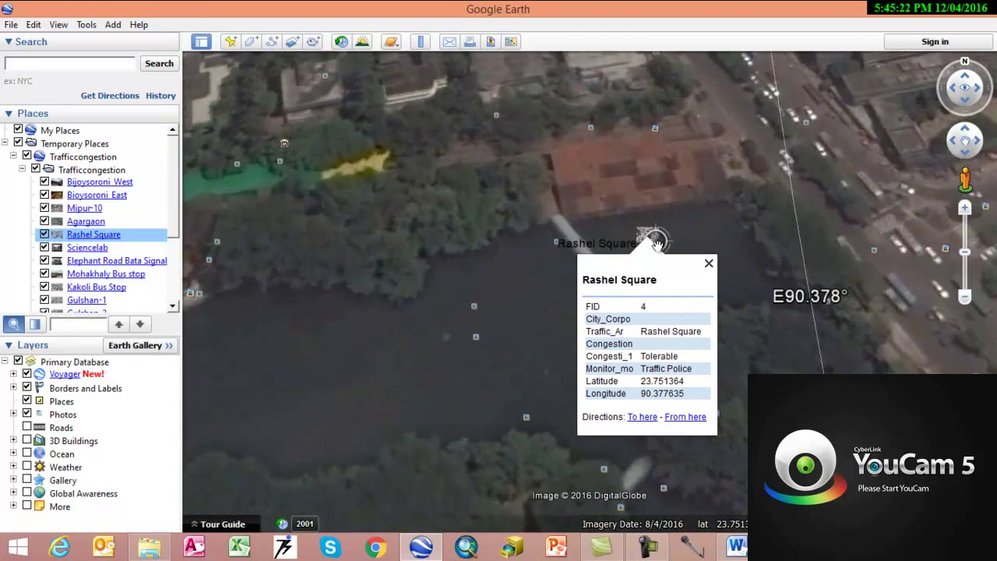
{"action": "scroll", "coordinate": [657, 246], "scroll_direction": "up", "scroll_amount": 2}
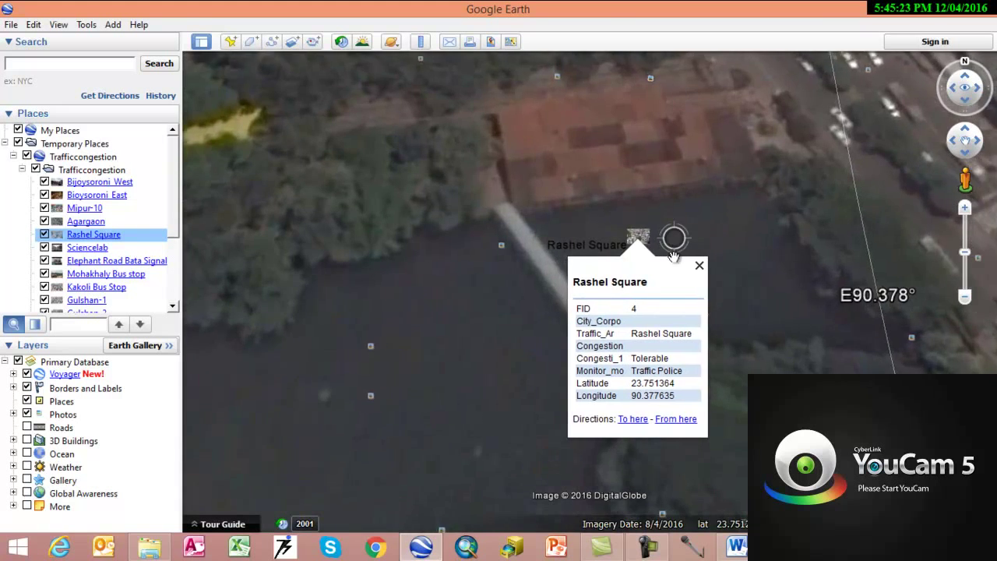
{"action": "scroll", "coordinate": [674, 257], "scroll_direction": "up", "scroll_amount": 2}
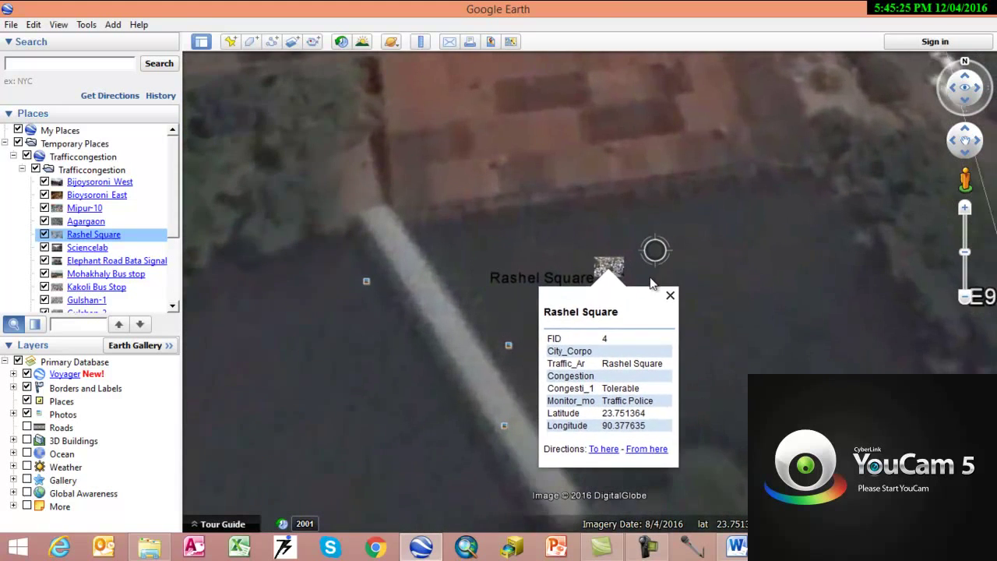
{"action": "scroll", "coordinate": [653, 281], "scroll_direction": "up", "scroll_amount": 2}
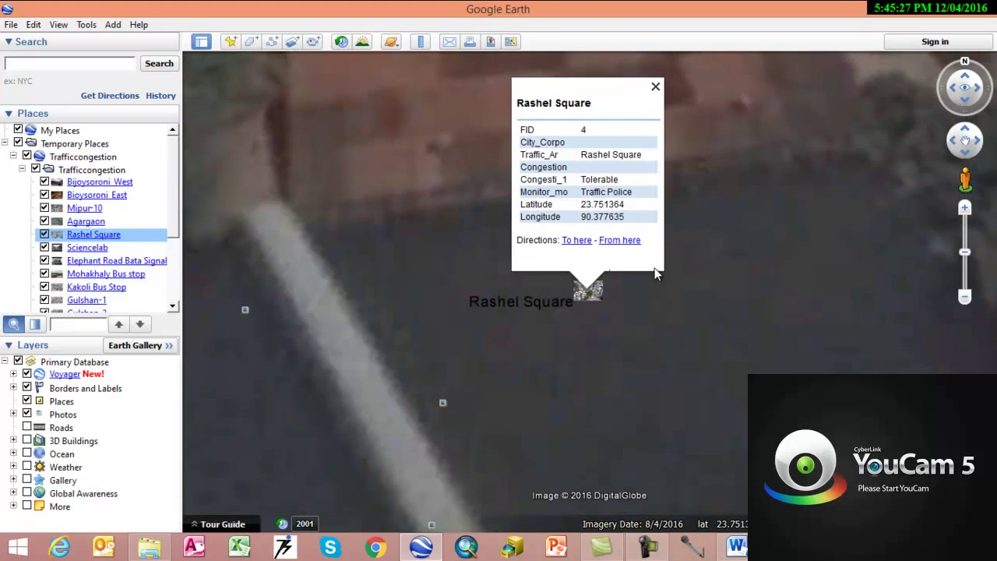
Step: Examine the Sciencelab placemark and its intersection, revisiting Rashel Square for comparison before returning to Sciencelab
{"action": "double_click", "coordinate": [84, 247]}
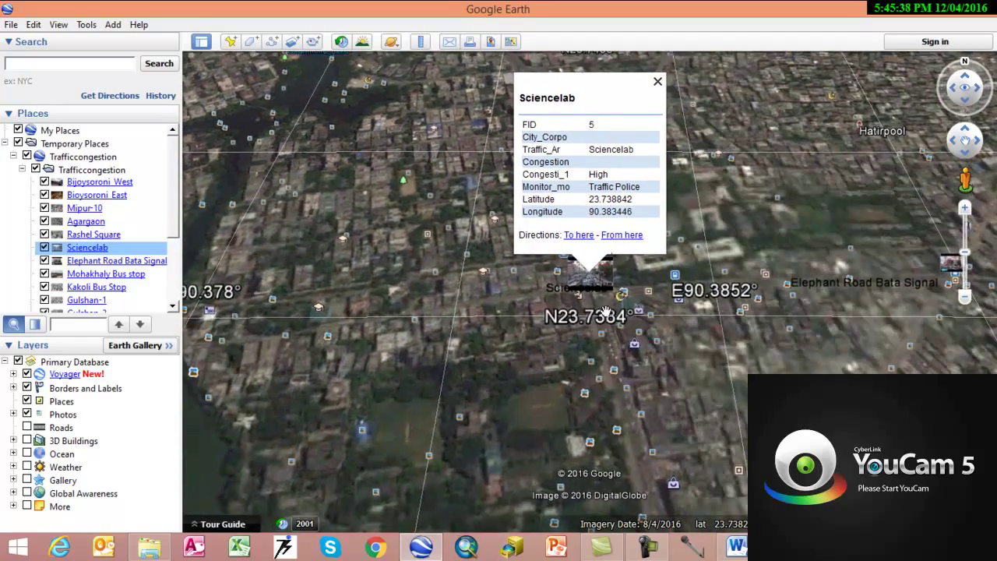
{"action": "scroll", "coordinate": [603, 292], "scroll_direction": "up", "scroll_amount": 3}
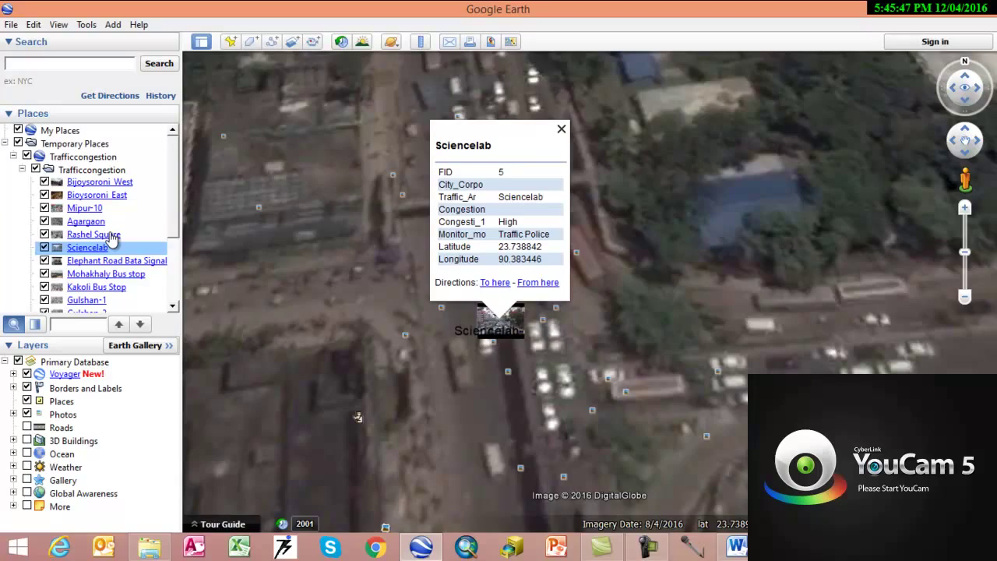
{"action": "double_click", "coordinate": [109, 236]}
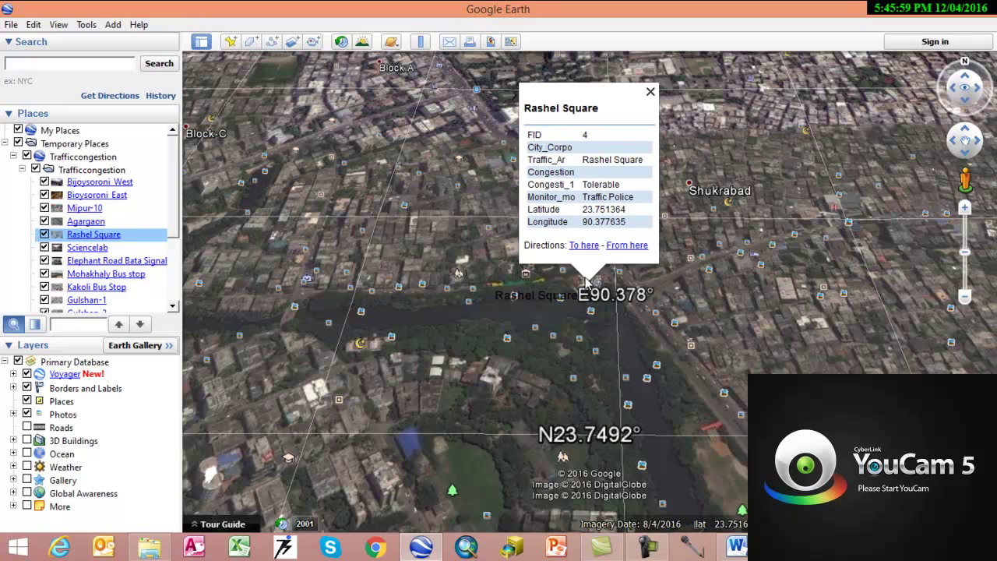
{"action": "double_click", "coordinate": [86, 249]}
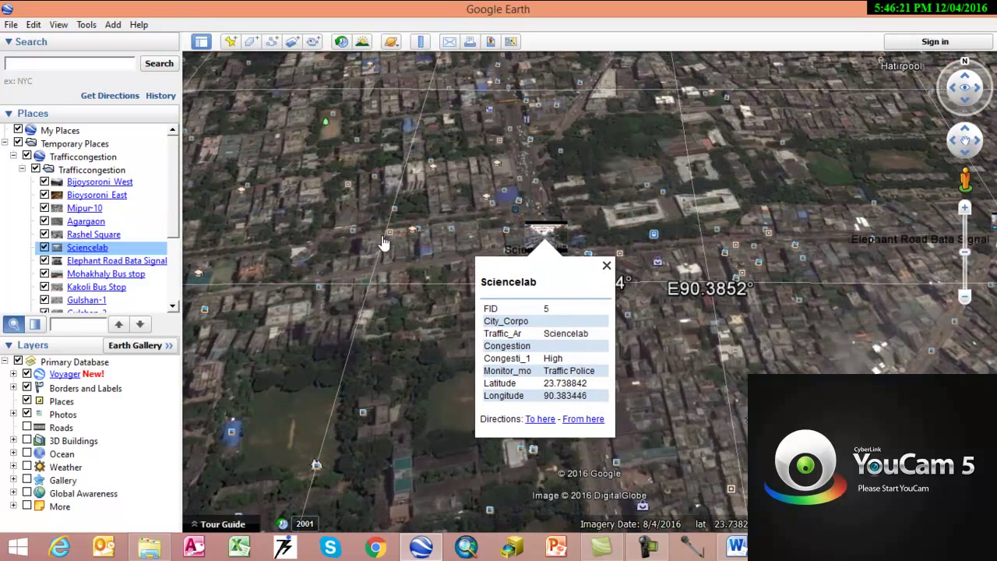
Step: Examine the attributes and roads of the Elephant Road Bata Signal, Mohakhaly Bus stop and Kakoli Bus Stop placemarks
{"action": "left_click", "coordinate": [131, 263]}
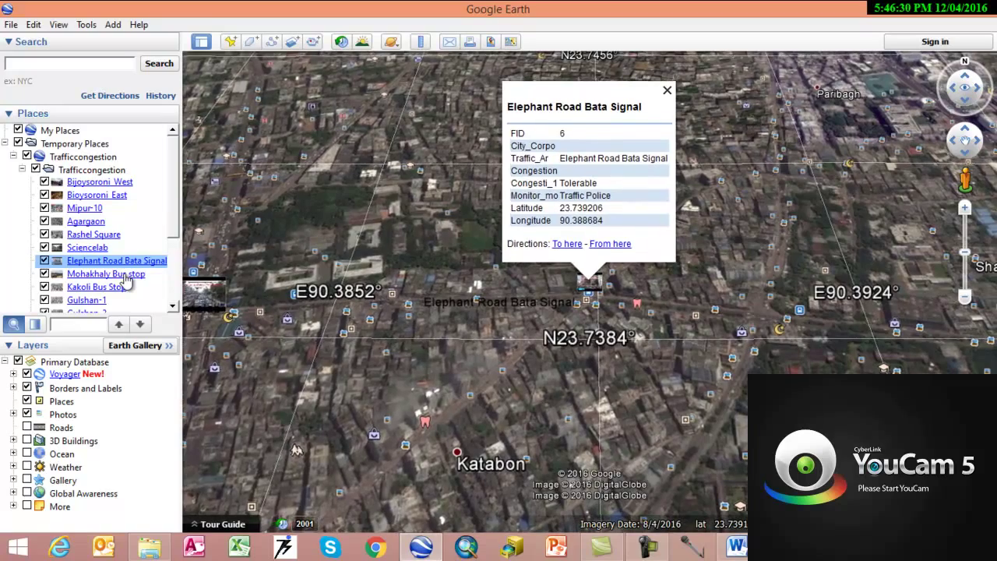
{"action": "left_click", "coordinate": [126, 277]}
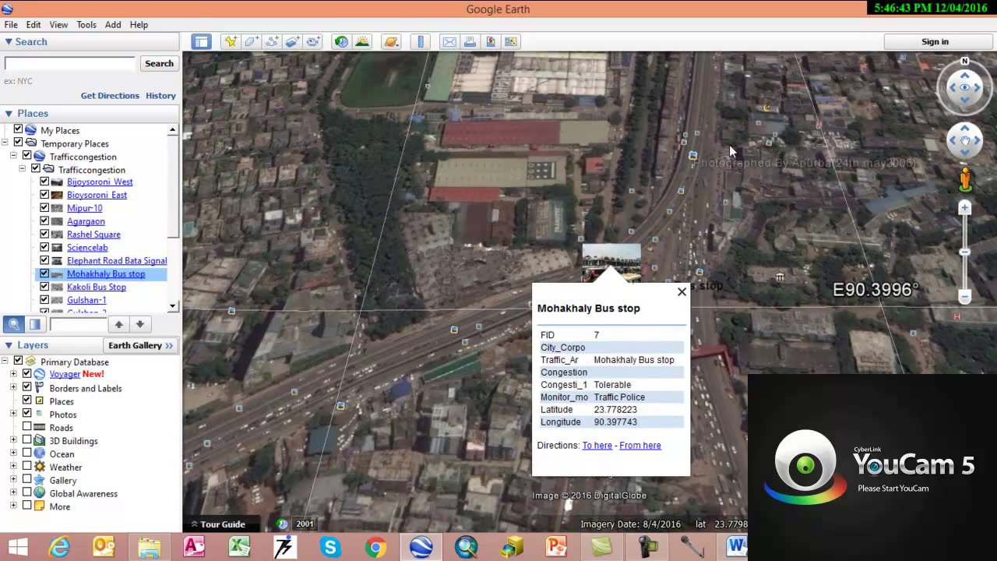
{"action": "double_click", "coordinate": [107, 286]}
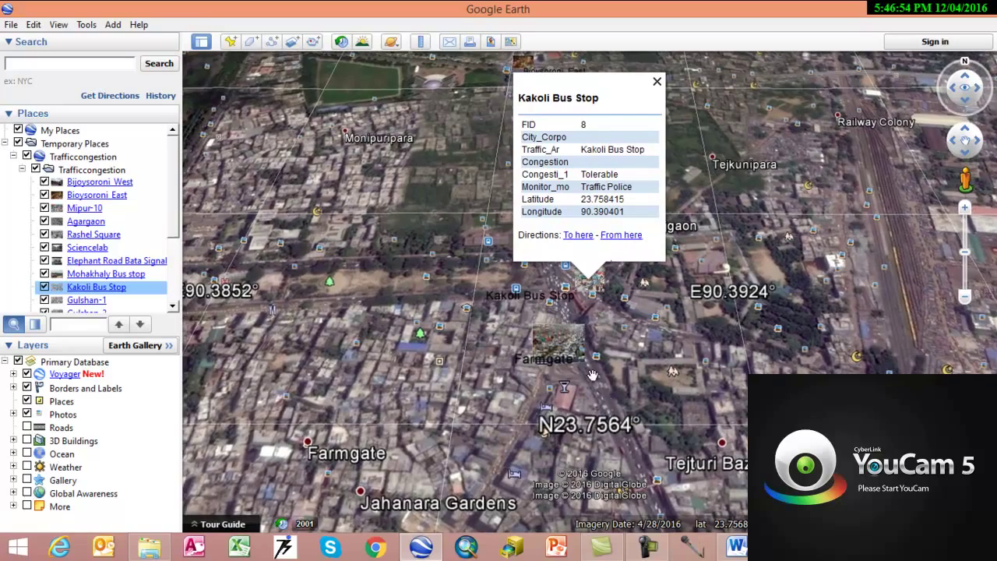
{"action": "scroll", "coordinate": [574, 344], "scroll_direction": "up", "scroll_amount": 2}
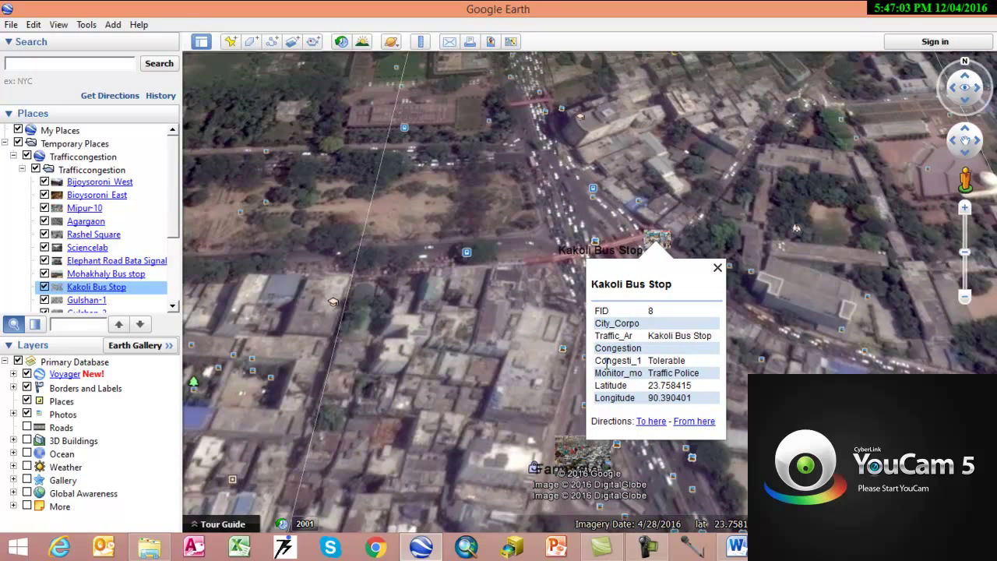
Step: Fly to the Gulshan-1 and Gulshan-2 placemarks and examine their attributes and nearby road junctions
{"action": "double_click", "coordinate": [98, 303]}
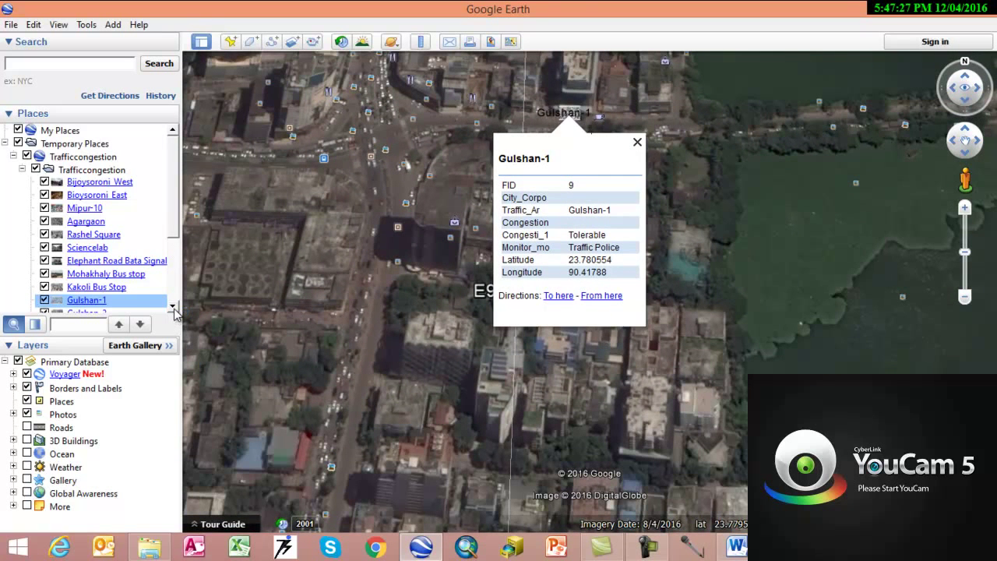
{"action": "left_click", "coordinate": [173, 307]}
{"action": "left_click", "coordinate": [173, 307]}
{"action": "left_click", "coordinate": [173, 307]}
{"action": "left_click", "coordinate": [173, 307]}
{"action": "left_click", "coordinate": [173, 307]}
{"action": "left_click", "coordinate": [173, 307]}
{"action": "left_click", "coordinate": [173, 306]}
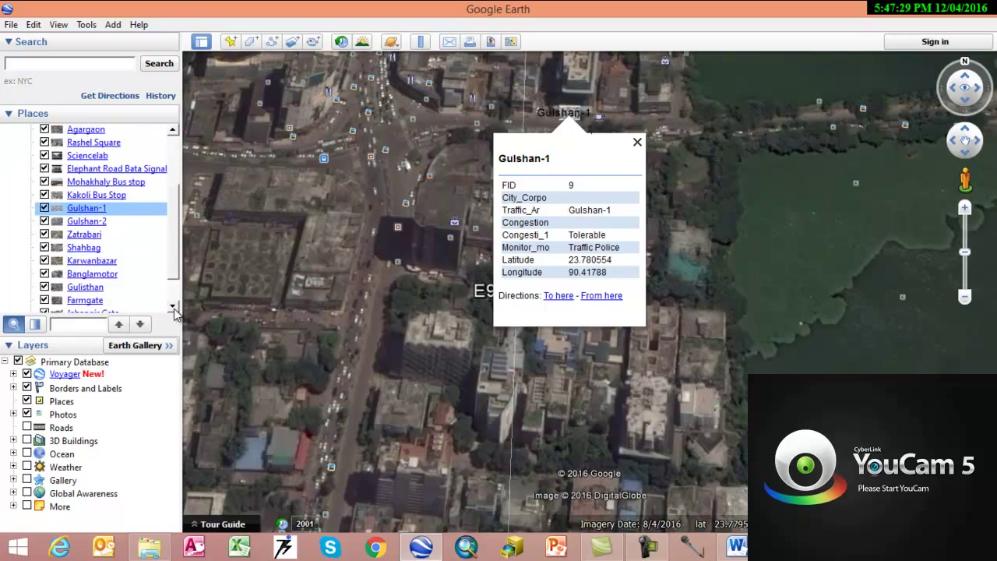
{"action": "left_click", "coordinate": [173, 307]}
{"action": "double_click", "coordinate": [81, 210]}
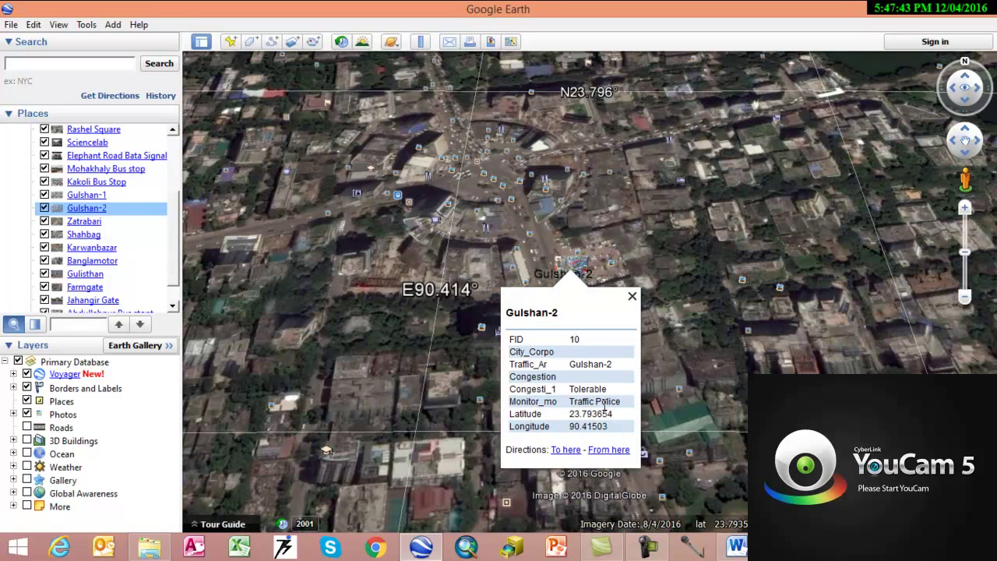
Step: Examine the attributes and surrounding roads of the Zatrabari, Shahbag and Karwanbazar placemarks
{"action": "double_click", "coordinate": [96, 224]}
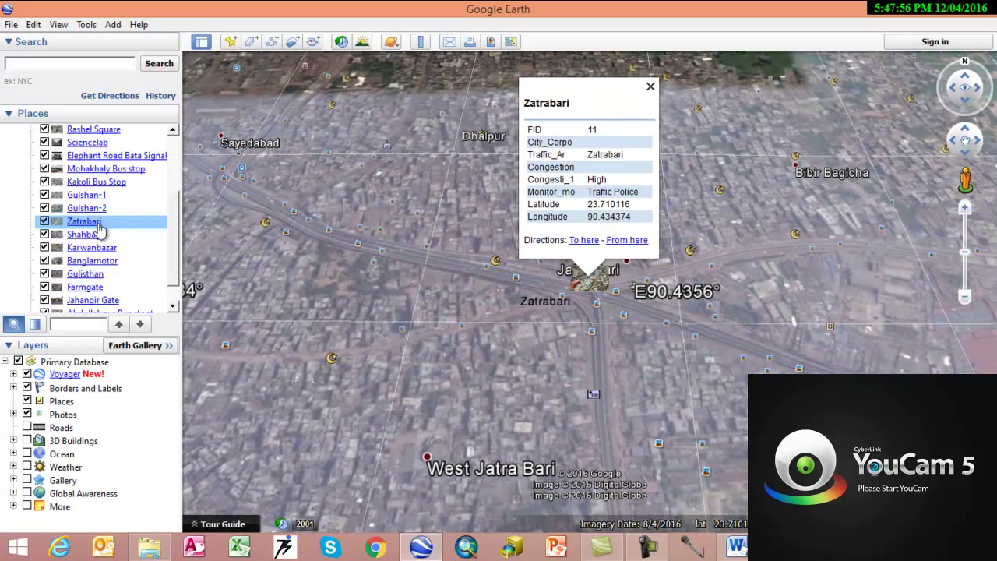
{"action": "left_click", "coordinate": [91, 236]}
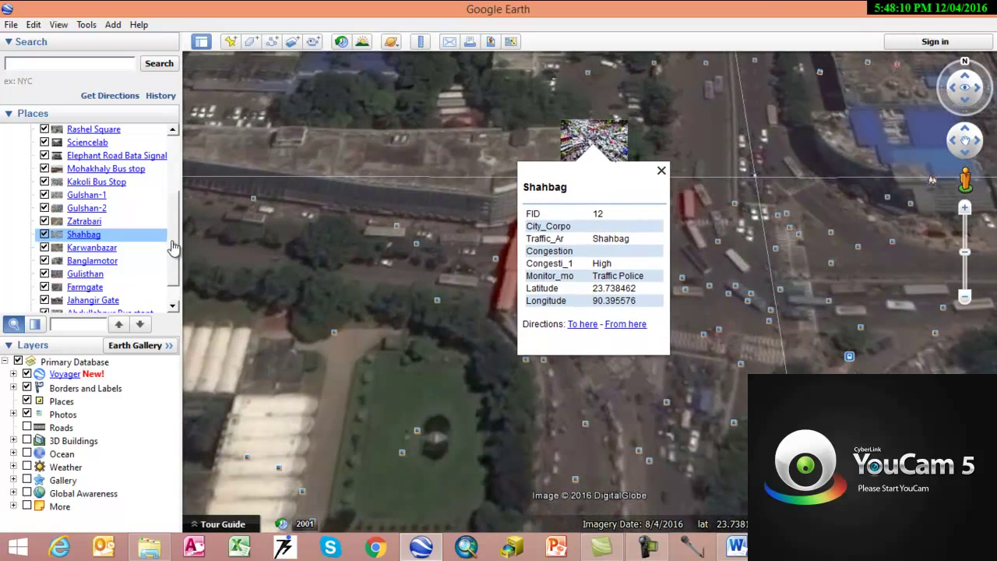
{"action": "double_click", "coordinate": [91, 247]}
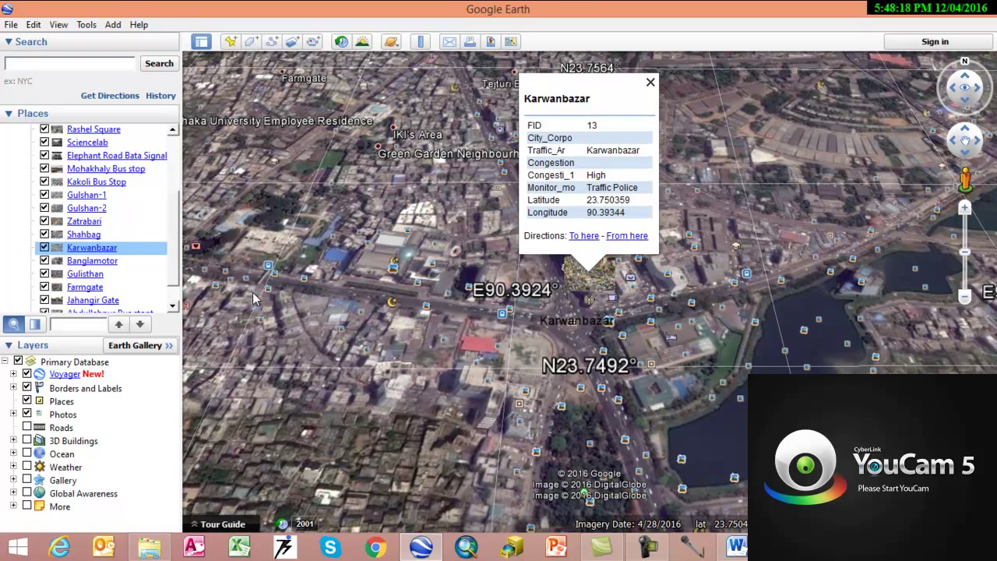
{"action": "left_click_drag", "start_coordinate": [608, 404], "coordinate": [590, 350]}
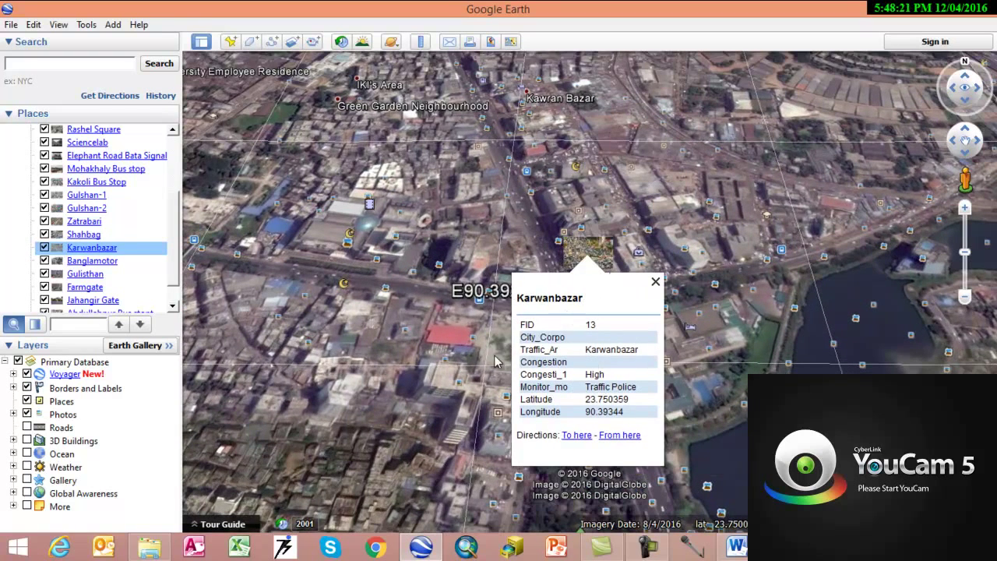
Step: Fly to the Banglamotor and Gulisthan placemarks and examine their attributes and the roads around them
{"action": "double_click", "coordinate": [109, 263]}
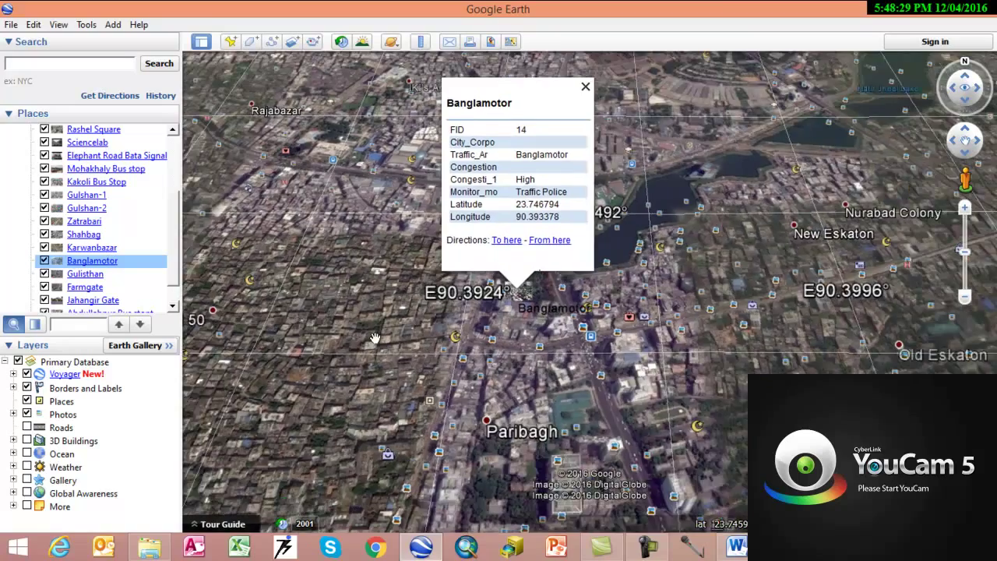
{"action": "scroll", "coordinate": [374, 327], "scroll_direction": "up", "scroll_amount": 5}
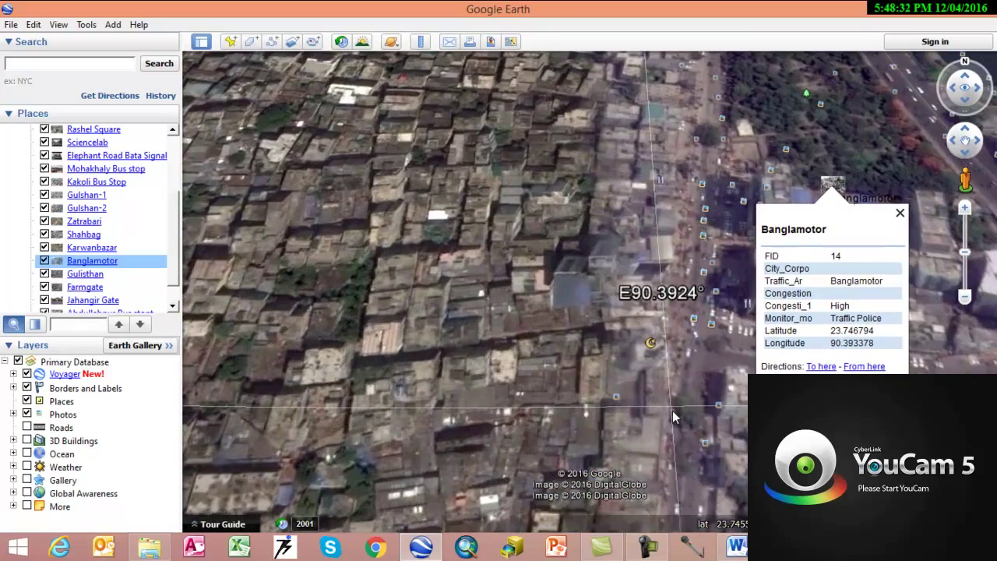
{"action": "scroll", "coordinate": [673, 410], "scroll_direction": "down", "scroll_amount": 2}
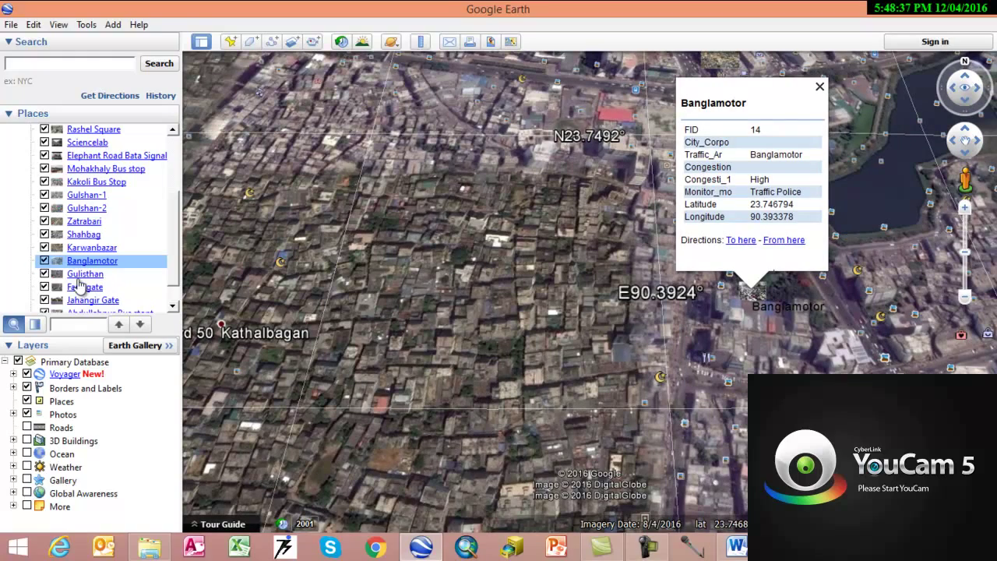
{"action": "double_click", "coordinate": [82, 274]}
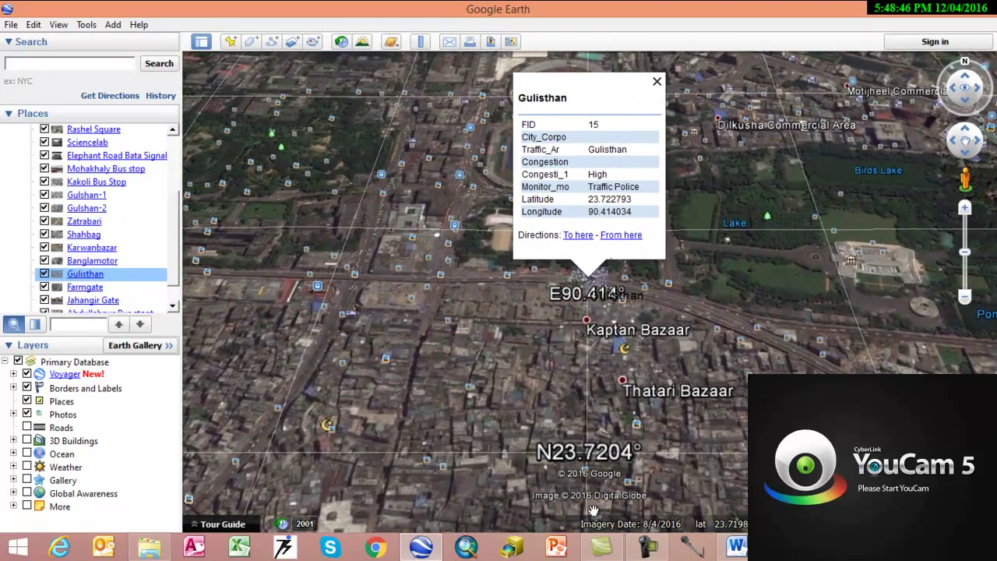
{"action": "scroll", "coordinate": [651, 350], "scroll_direction": "up", "scroll_amount": 2}
{"action": "scroll", "coordinate": [651, 350], "scroll_direction": "up", "scroll_amount": 2}
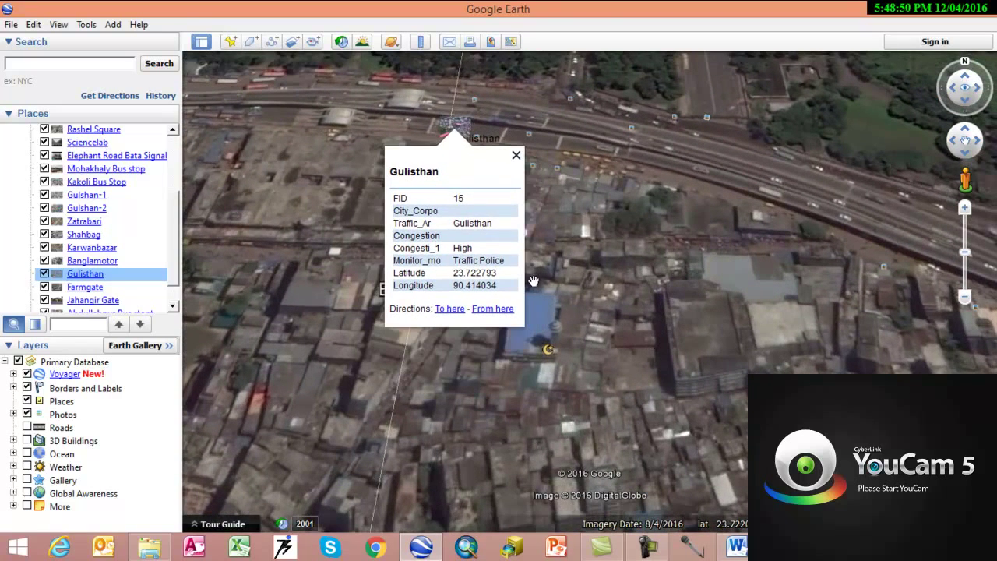
{"action": "scroll", "coordinate": [533, 278], "scroll_direction": "up", "scroll_amount": 1}
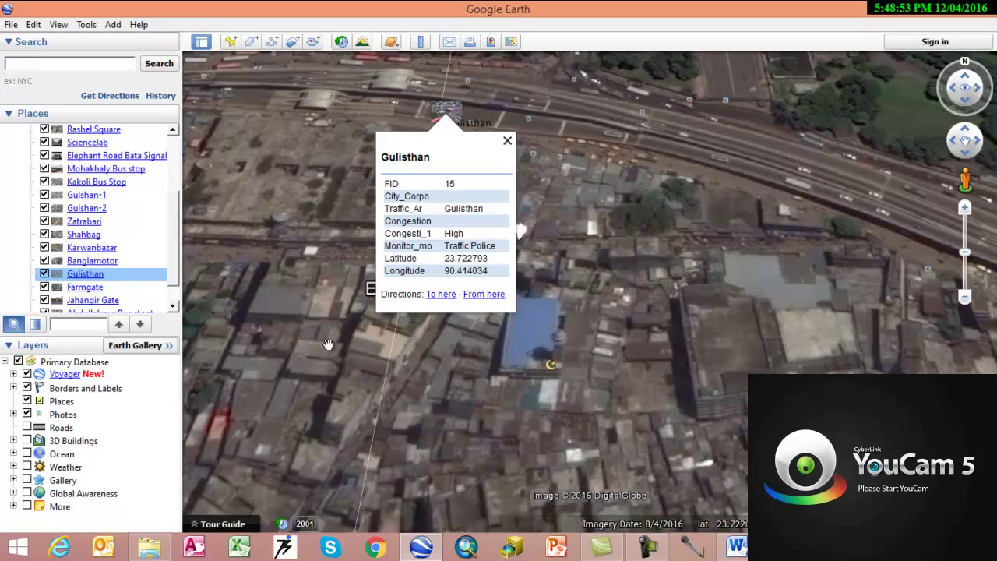
Step: Fly to the Farmgate and Jahangir Gate placemarks and examine their attributes and surrounding area
{"action": "double_click", "coordinate": [91, 289]}
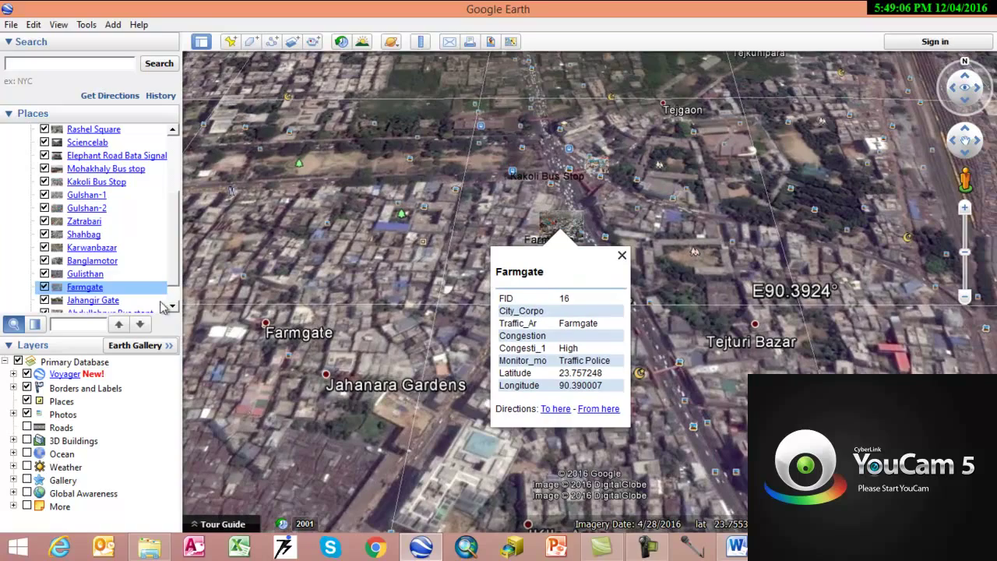
{"action": "left_click", "coordinate": [102, 303]}
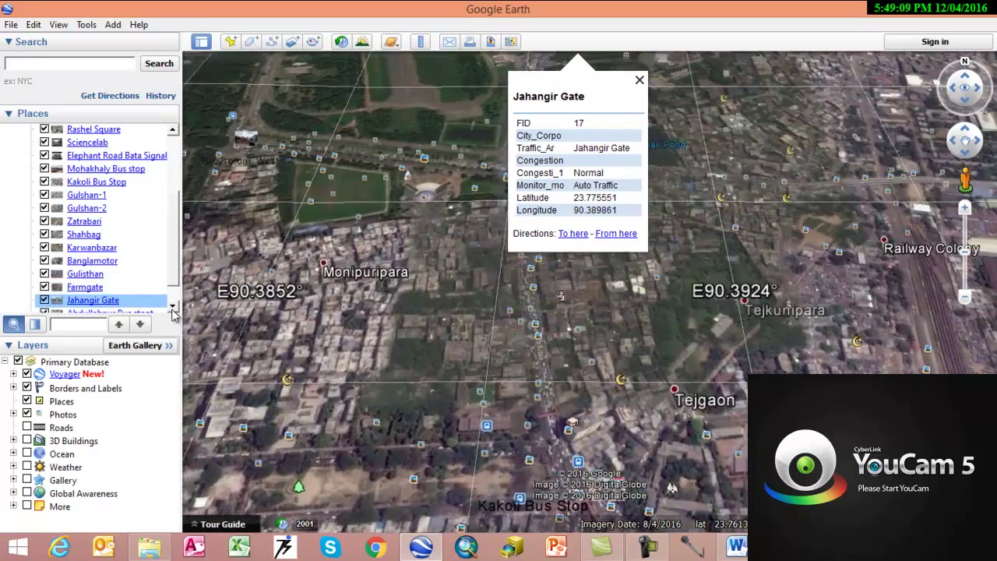
{"action": "double_click", "coordinate": [173, 307]}
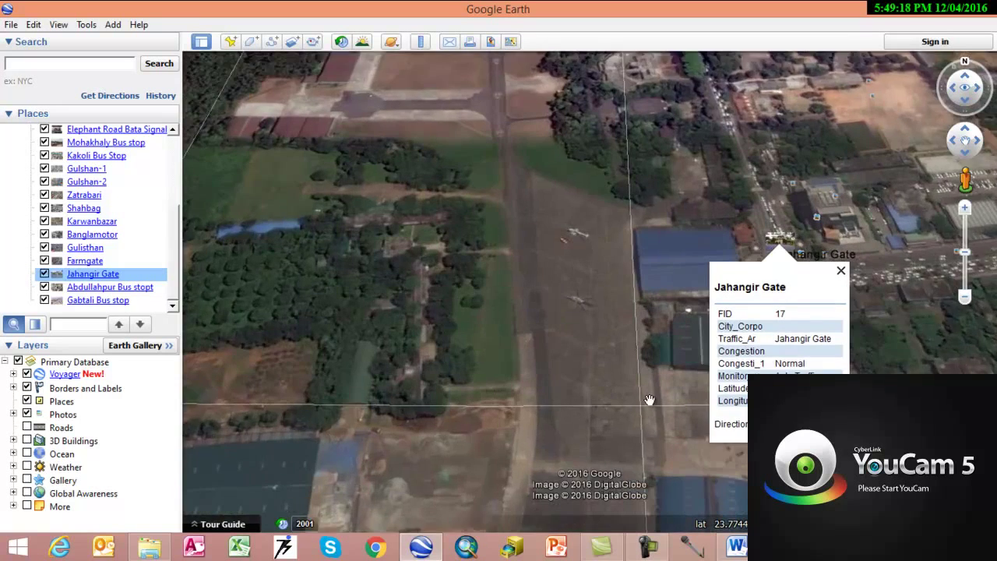
{"action": "scroll", "coordinate": [642, 398], "scroll_direction": "up", "scroll_amount": 3}
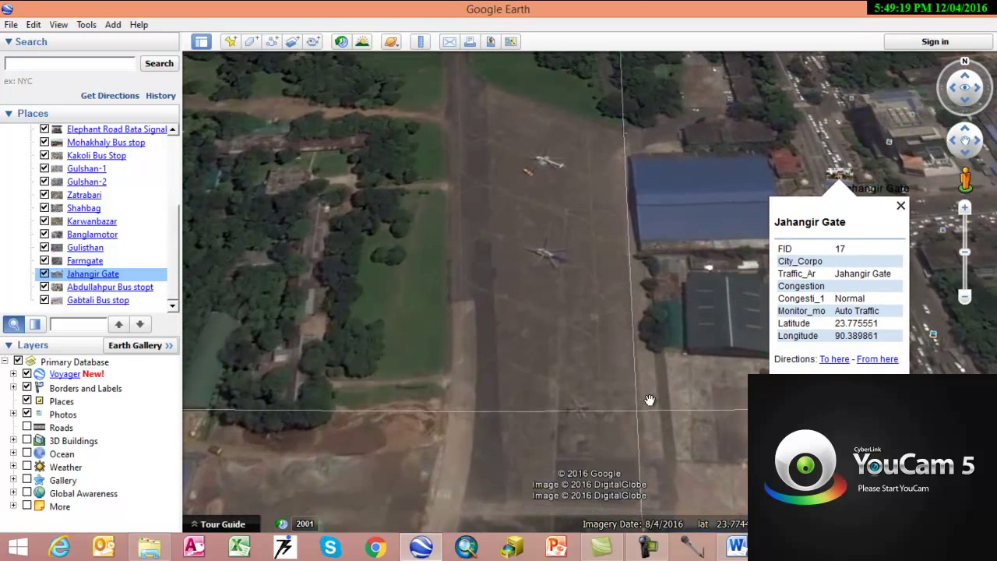
Step: Fly to the Abdullahpur Bus stopt and Gabtali Bus stop placemarks and examine their attributes and surrounding roads
{"action": "scroll", "coordinate": [535, 381], "scroll_direction": "down", "scroll_amount": 2}
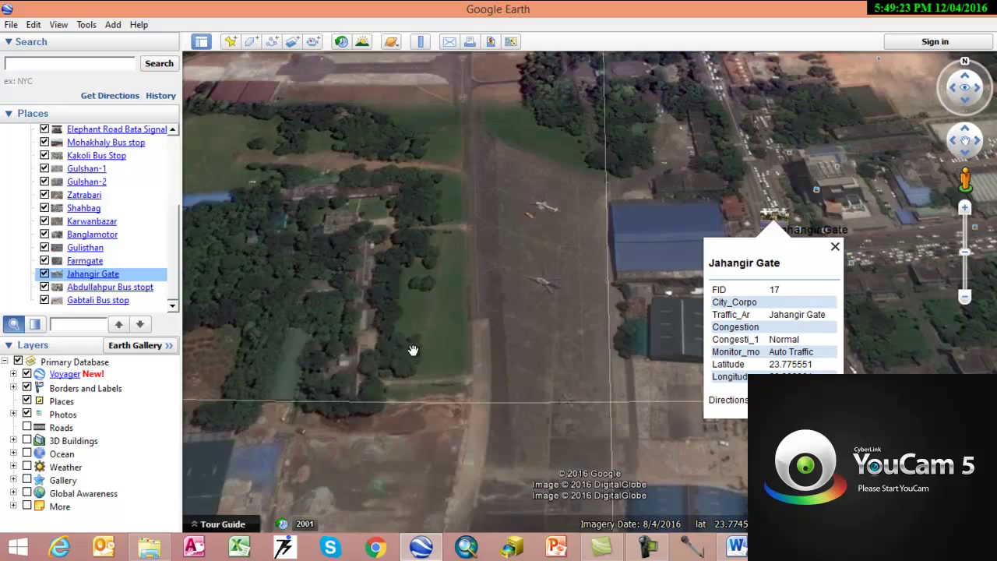
{"action": "double_click", "coordinate": [127, 288]}
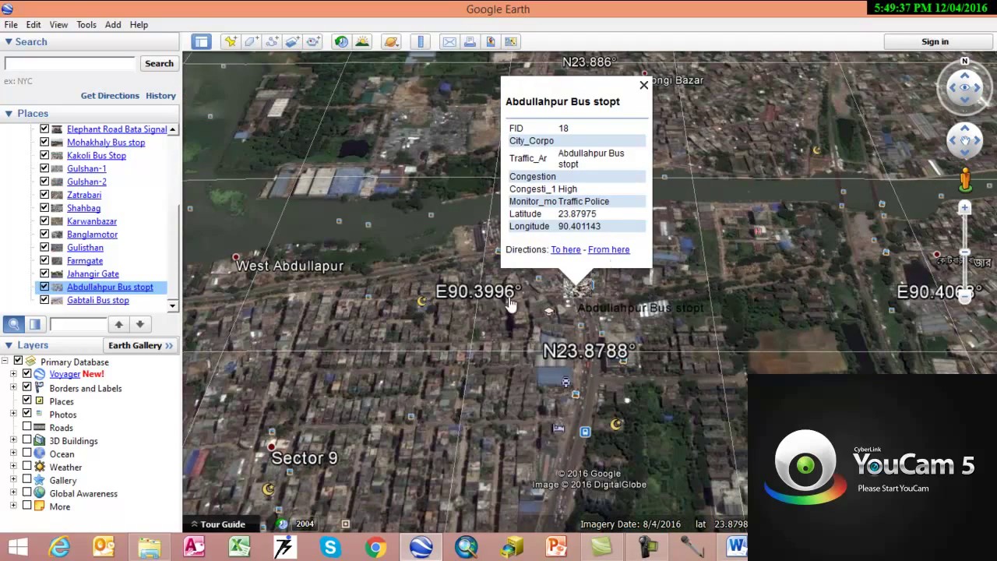
{"action": "double_click", "coordinate": [113, 301]}
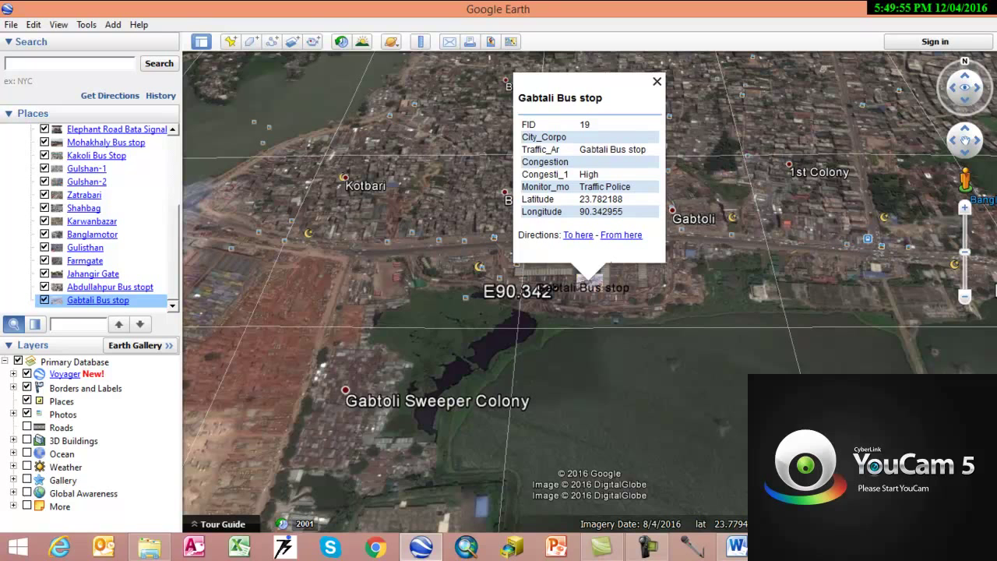
{"action": "left_click", "coordinate": [649, 549]}
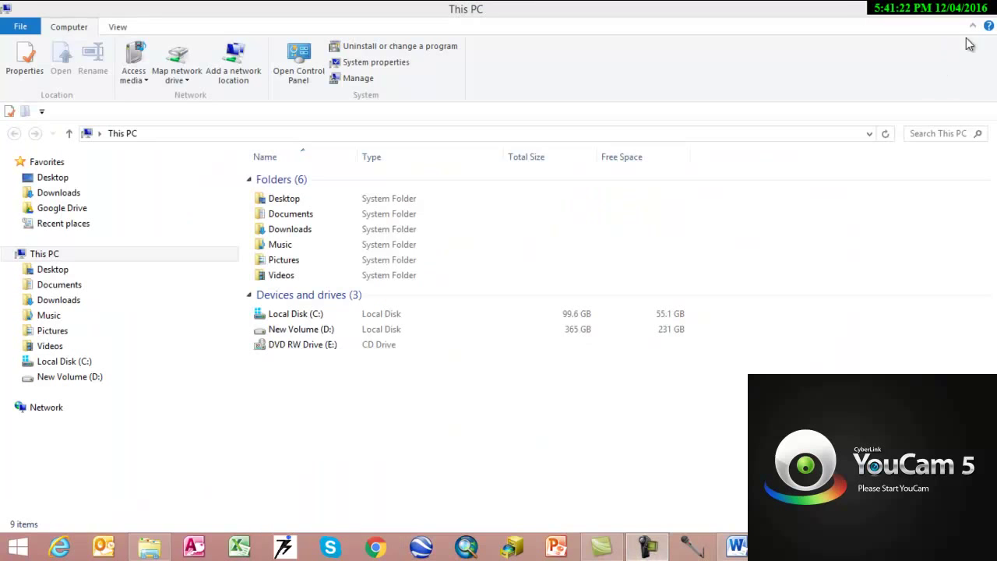
Step: Browse from This PC to New Volume (D:) and open the Youtube_Project folder
{"action": "left_click", "coordinate": [973, 8]}
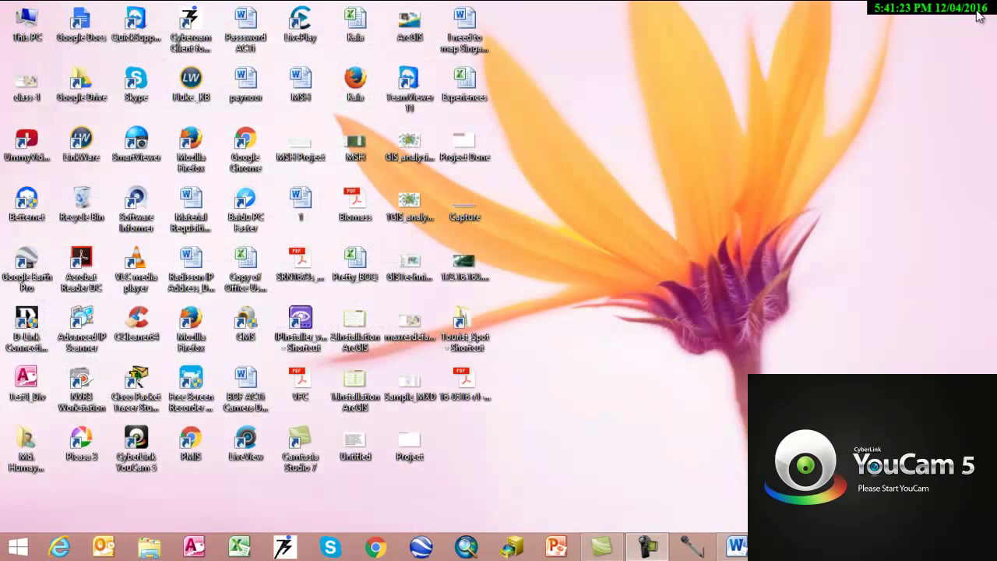
{"action": "double_click", "coordinate": [26, 23]}
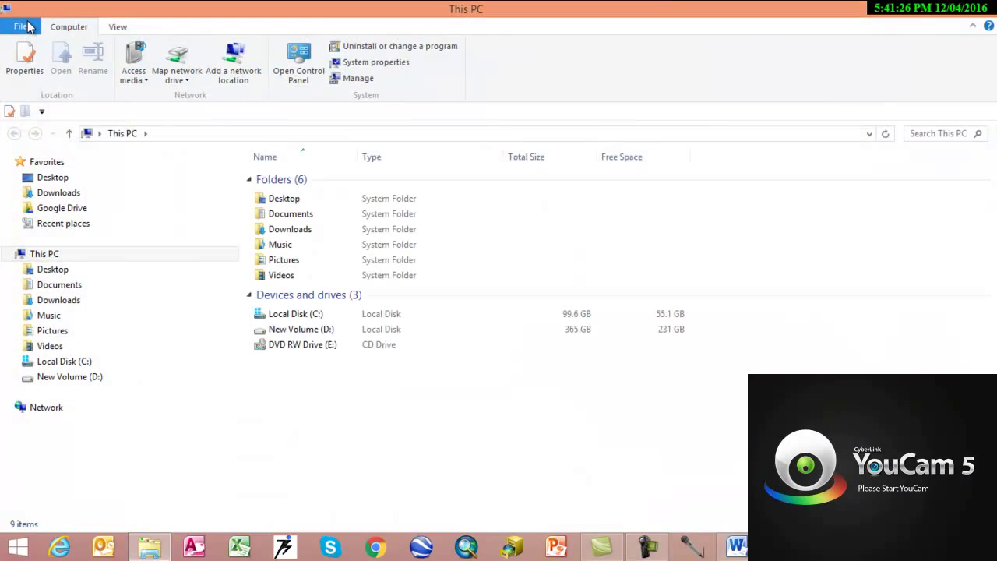
{"action": "left_click", "coordinate": [328, 330]}
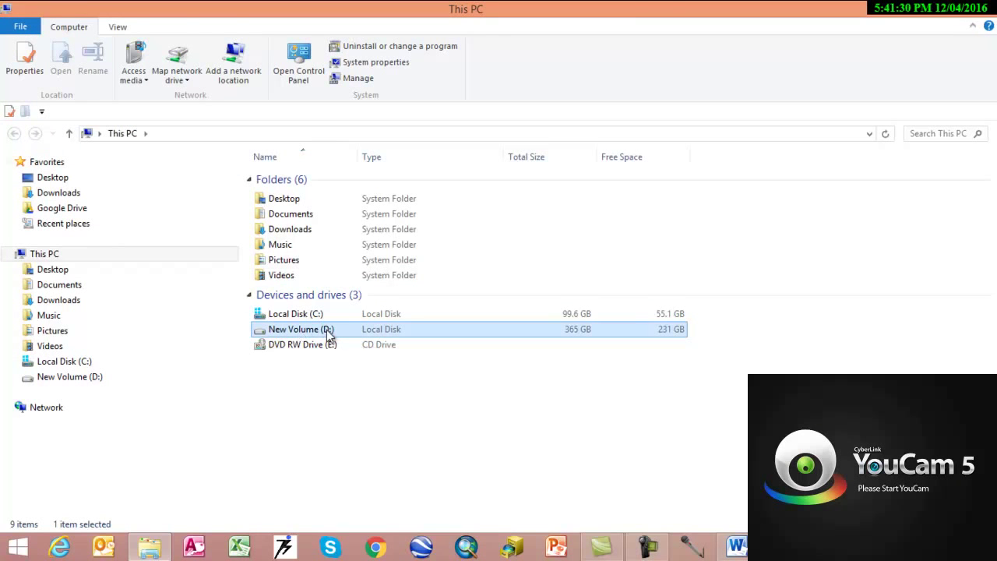
{"action": "double_click", "coordinate": [327, 329]}
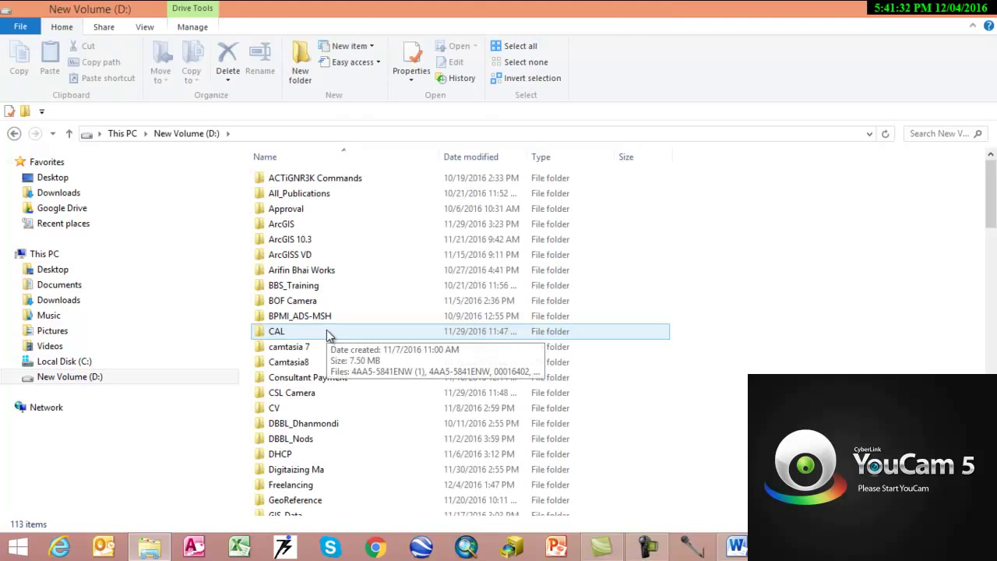
{"action": "key", "text": "y"}
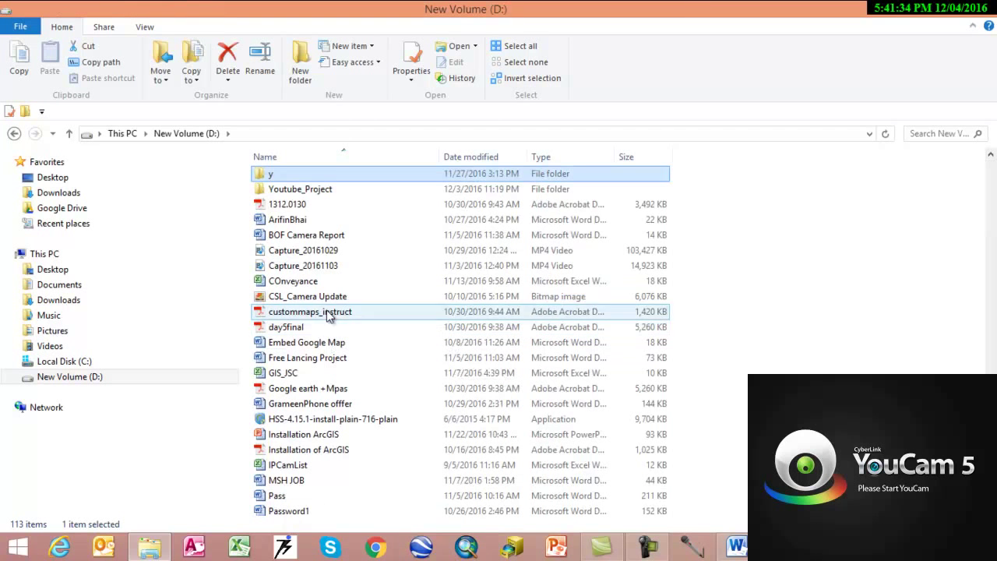
{"action": "left_click", "coordinate": [335, 190]}
{"action": "double_click", "coordinate": [334, 191]}
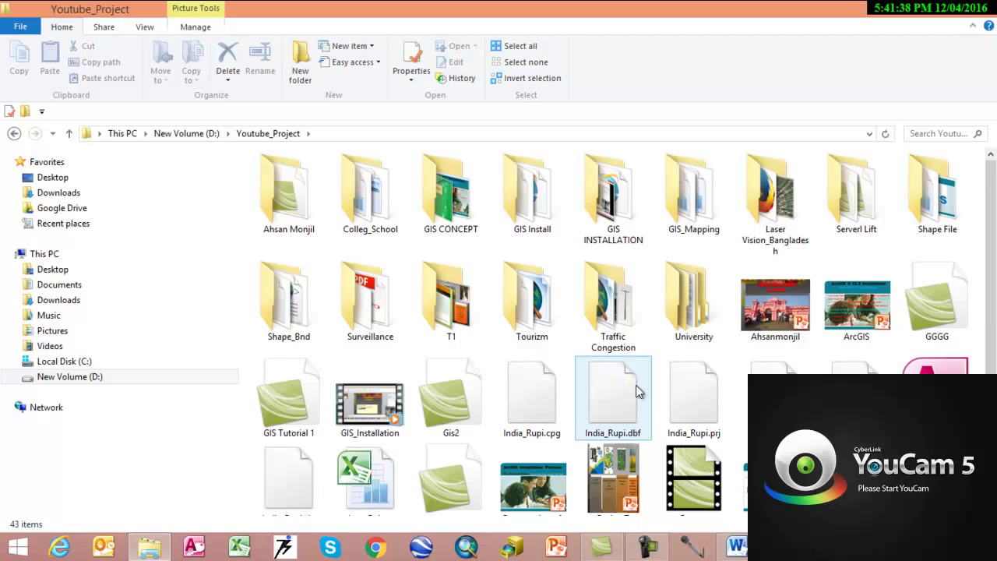
Step: Find the Traffic Congestion folder inside Youtube_Project and open it
{"action": "left_click", "coordinate": [371, 204]}
{"action": "key", "text": "t"}
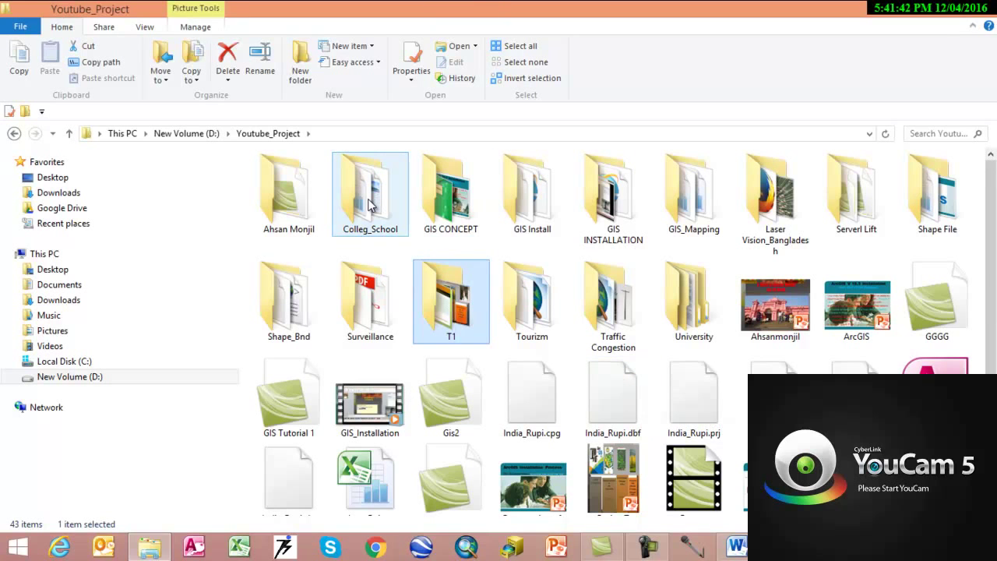
{"action": "key", "text": "t"}
{"action": "key", "text": "t"}
{"action": "key", "text": "t"}
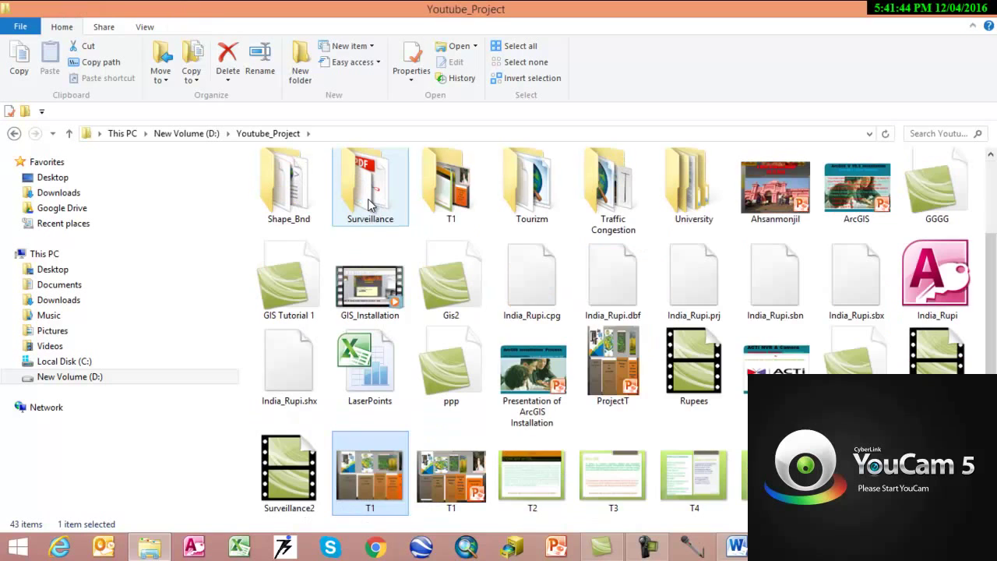
{"action": "double_click", "coordinate": [590, 196]}
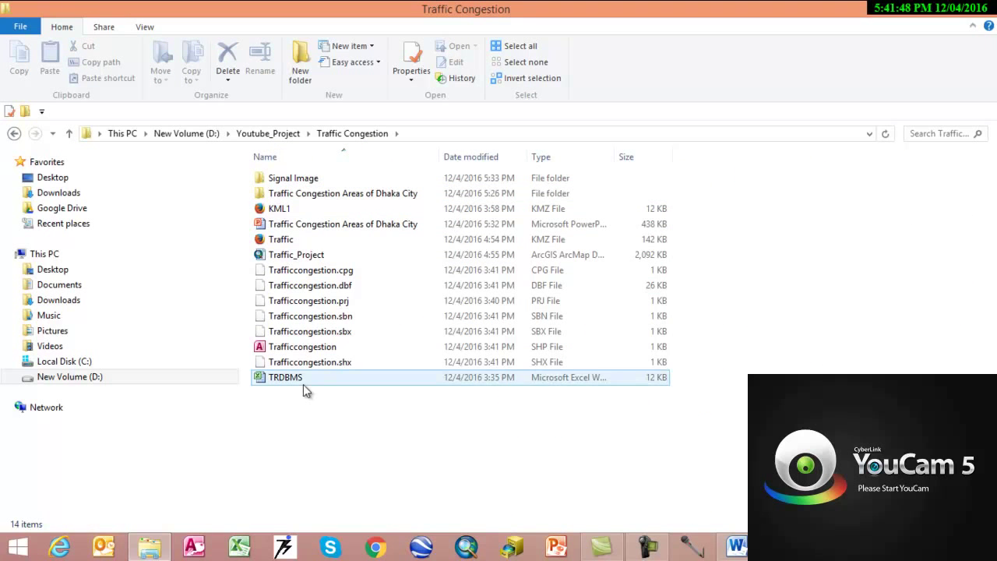
Step: Open the TRDBMS workbook to review its traffic area table, and close both the workbook and the folder window
{"action": "left_click", "coordinate": [303, 389]}
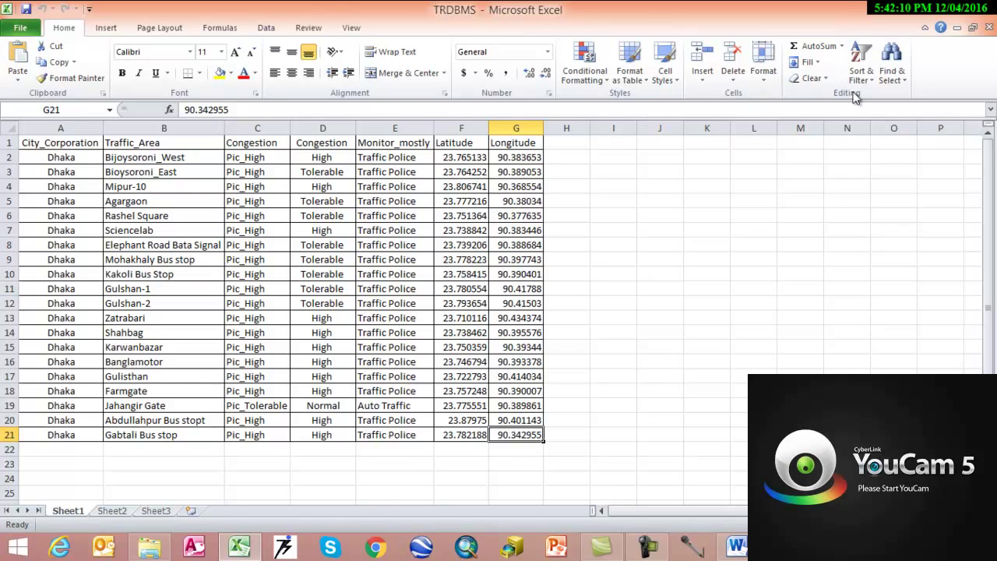
{"action": "left_click", "coordinate": [985, 9]}
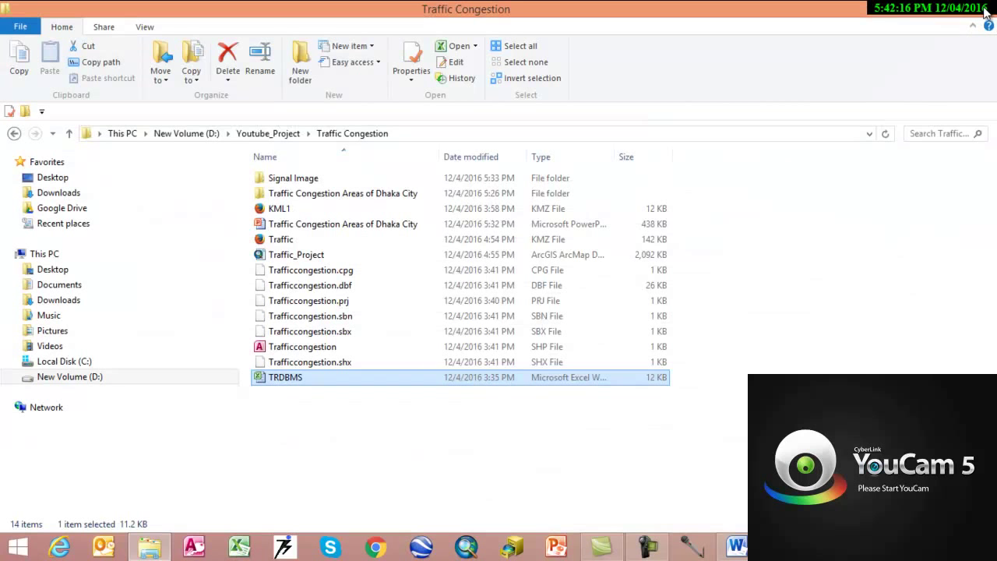
{"action": "left_click", "coordinate": [986, 9]}
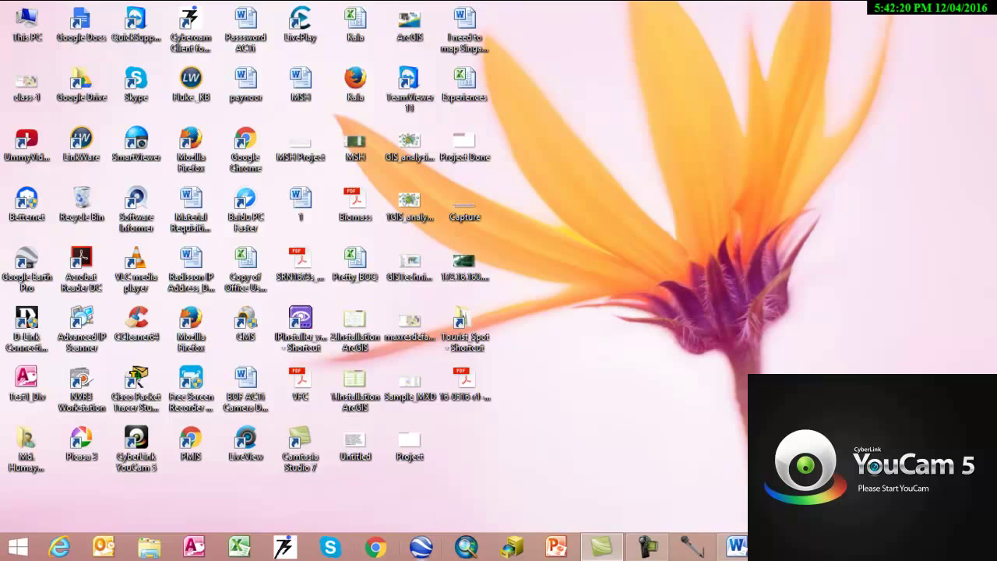
Step: Launch Google Earth and open the Youtube_Project folder on New Volume (D:) in File Explorer
{"action": "left_click", "coordinate": [419, 549]}
{"action": "double_click", "coordinate": [31, 26]}
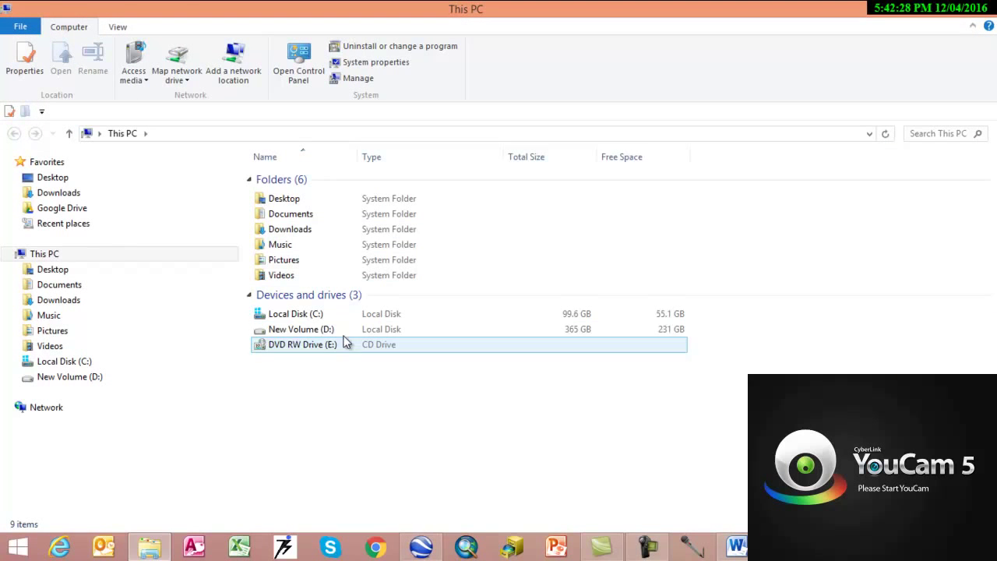
{"action": "double_click", "coordinate": [344, 333]}
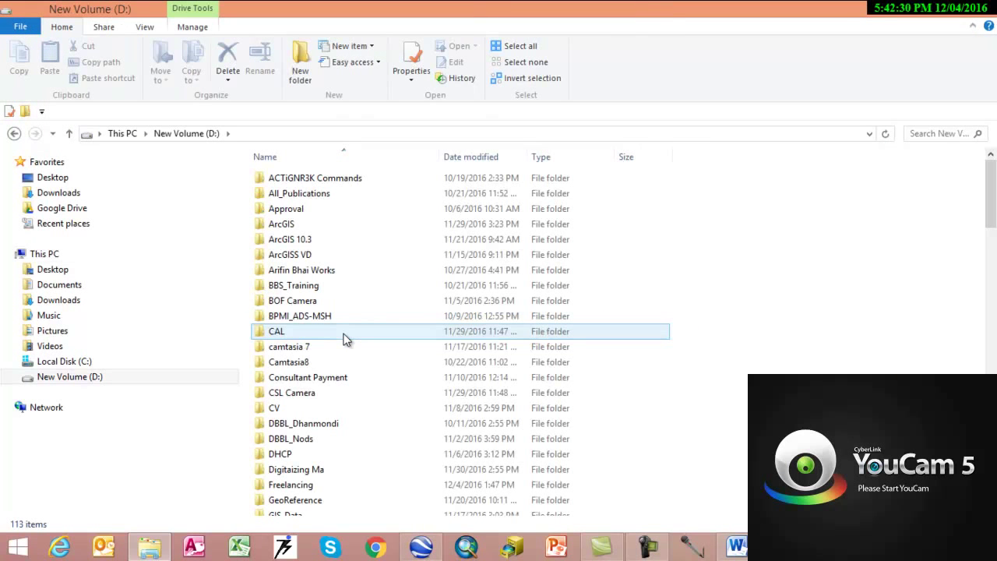
{"action": "key", "text": "y"}
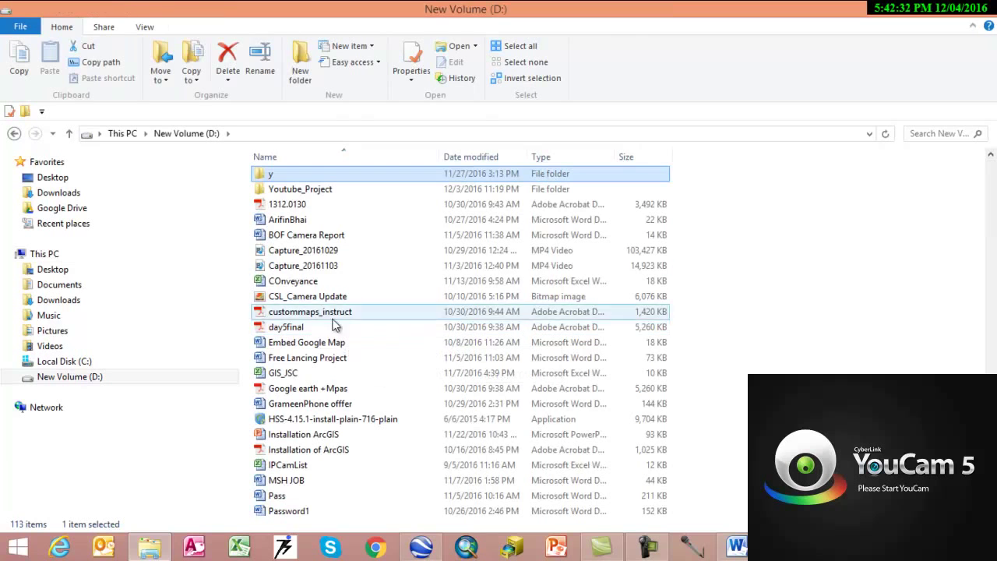
{"action": "double_click", "coordinate": [301, 190]}
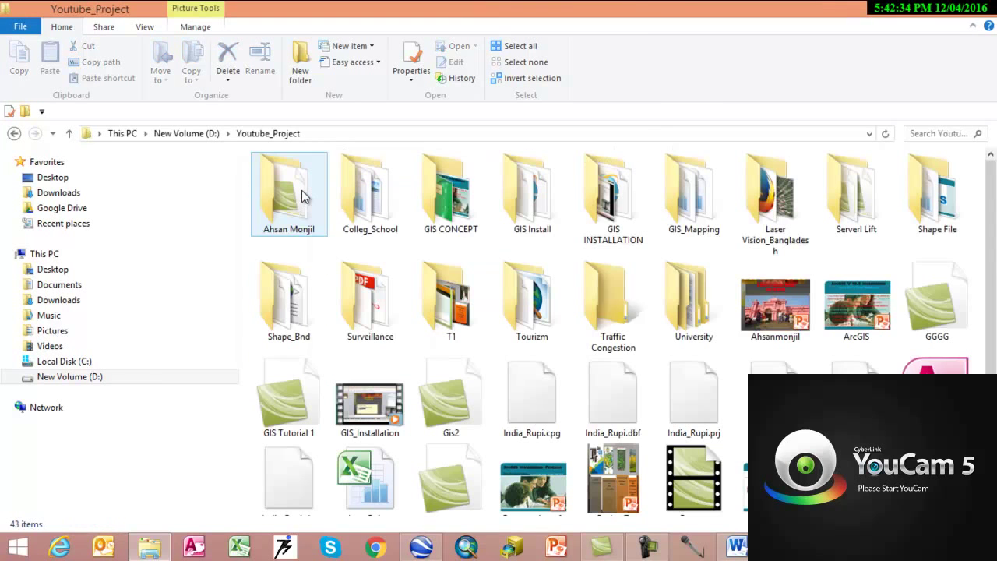
Step: Locate the Traffic Congestion project folder again and display its files
{"action": "left_click", "coordinate": [434, 195]}
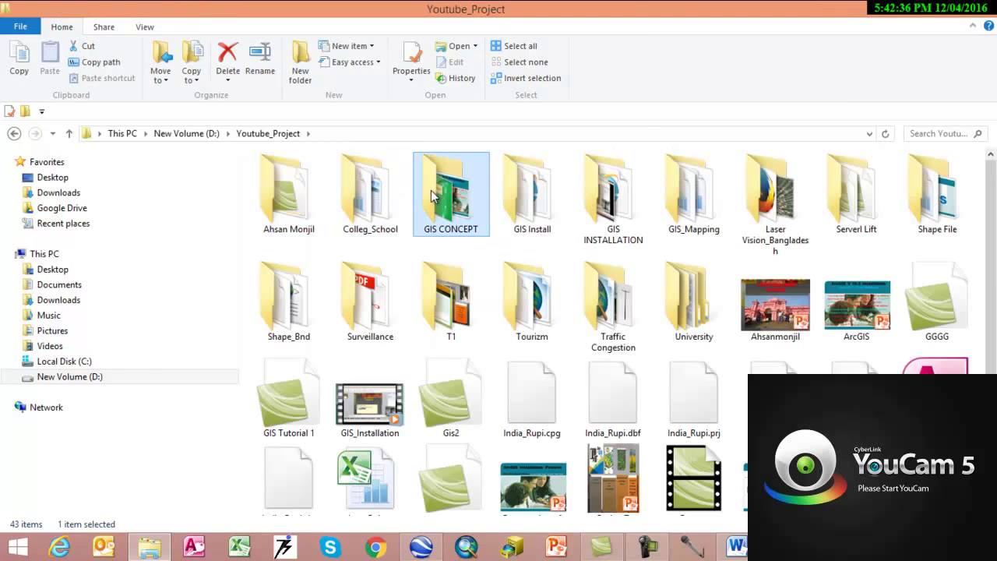
{"action": "key", "text": "Down"}
{"action": "key", "text": "Right"}
{"action": "key", "text": "Right"}
{"action": "key", "text": "t"}
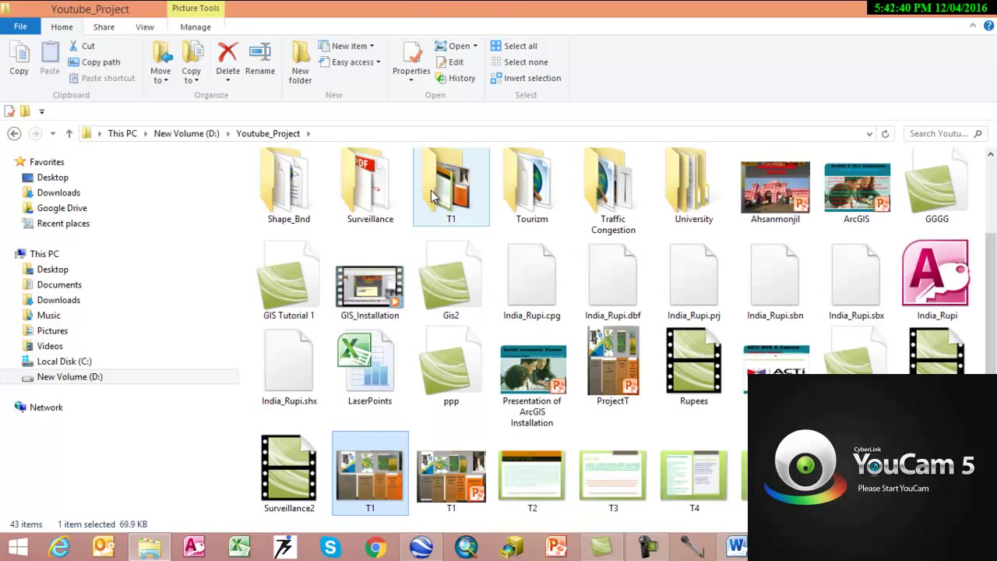
{"action": "key", "text": "Right"}
{"action": "key", "text": "Right"}
{"action": "key", "text": "Right"}
{"action": "key", "text": "Right"}
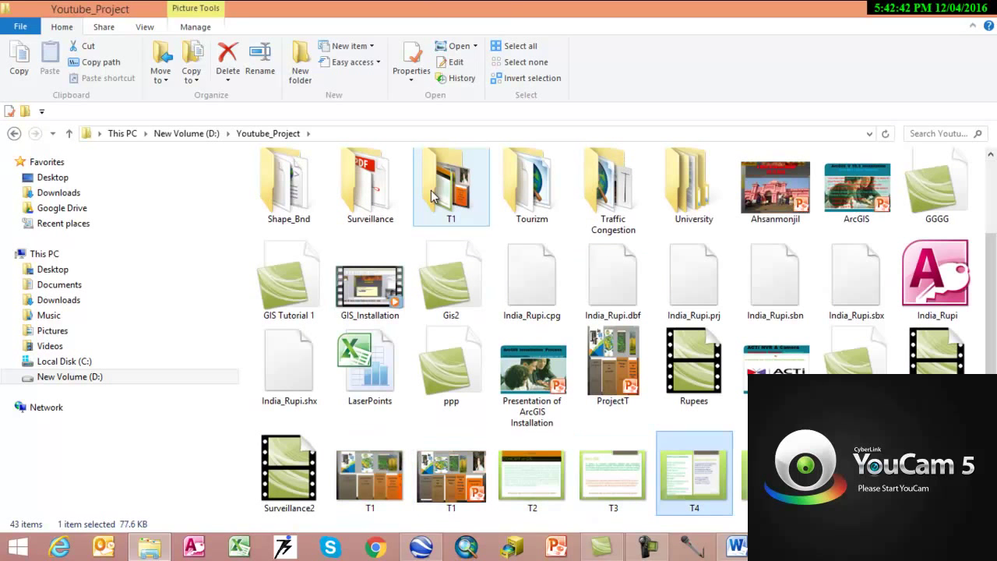
{"action": "key", "text": "Right"}
{"action": "left_click", "coordinate": [434, 195]}
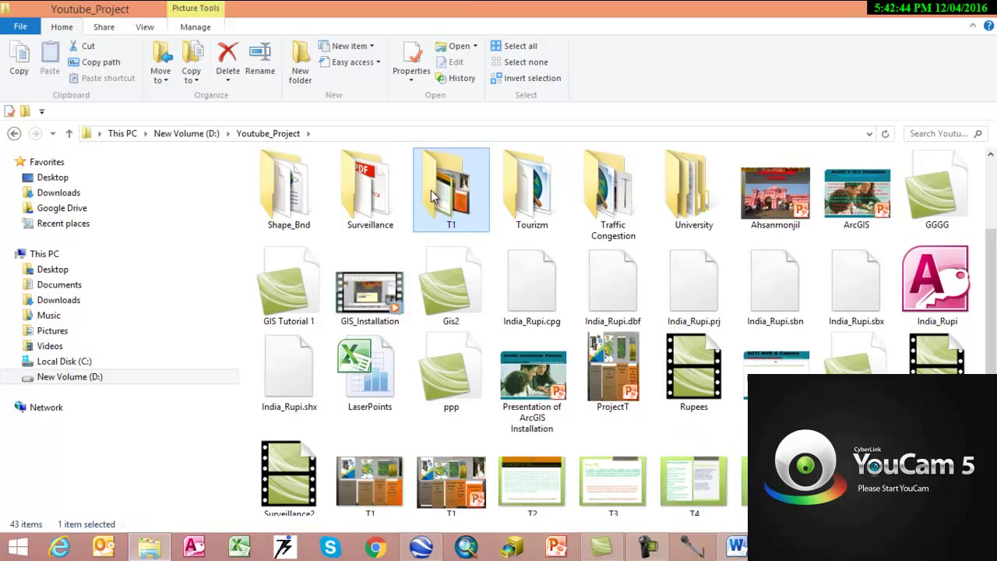
{"action": "key", "text": "Right"}
{"action": "left_click", "coordinate": [617, 220]}
{"action": "double_click", "coordinate": [617, 220]}
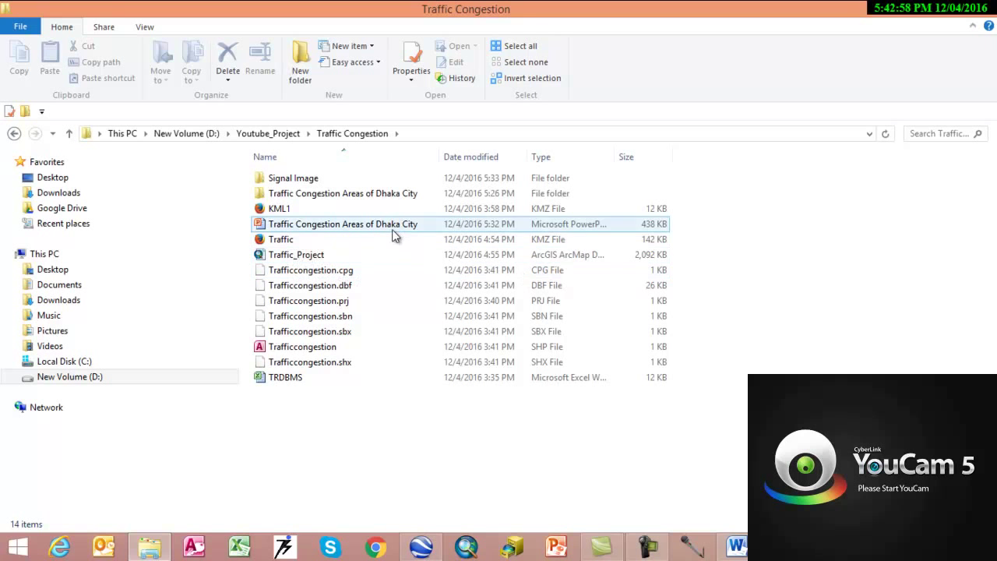
Step: Switch to Google Earth, load the Traffic KMZ file from the Traffic Congestion folder, and expand Trafficcongestion down to its placemarks
{"action": "left_click", "coordinate": [420, 549]}
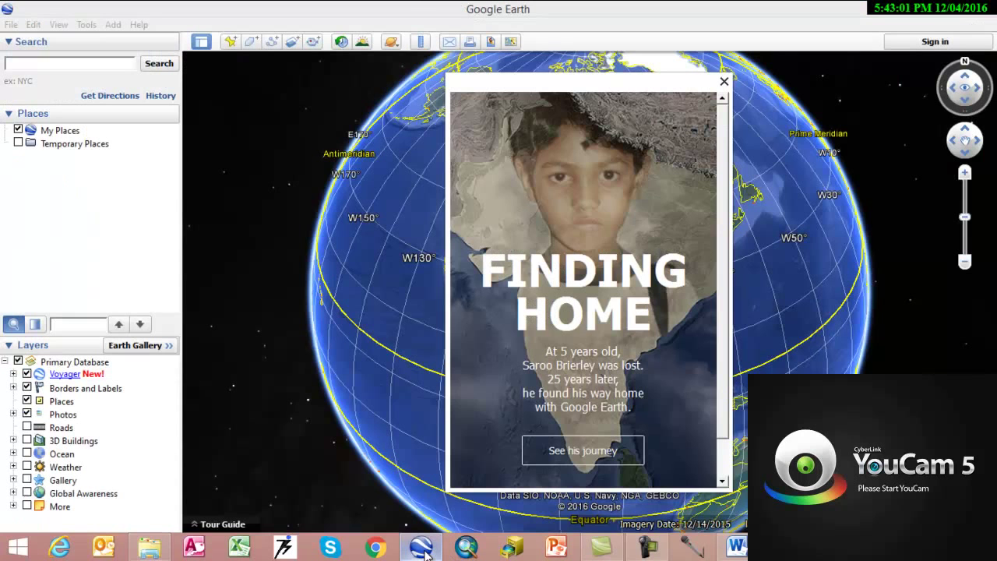
{"action": "left_click", "coordinate": [724, 82]}
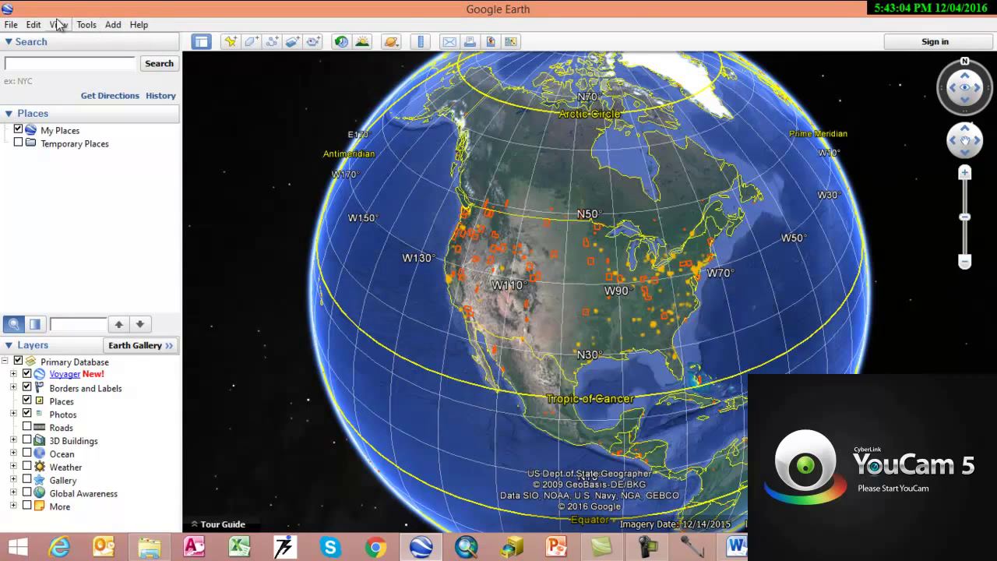
{"action": "left_click", "coordinate": [13, 26]}
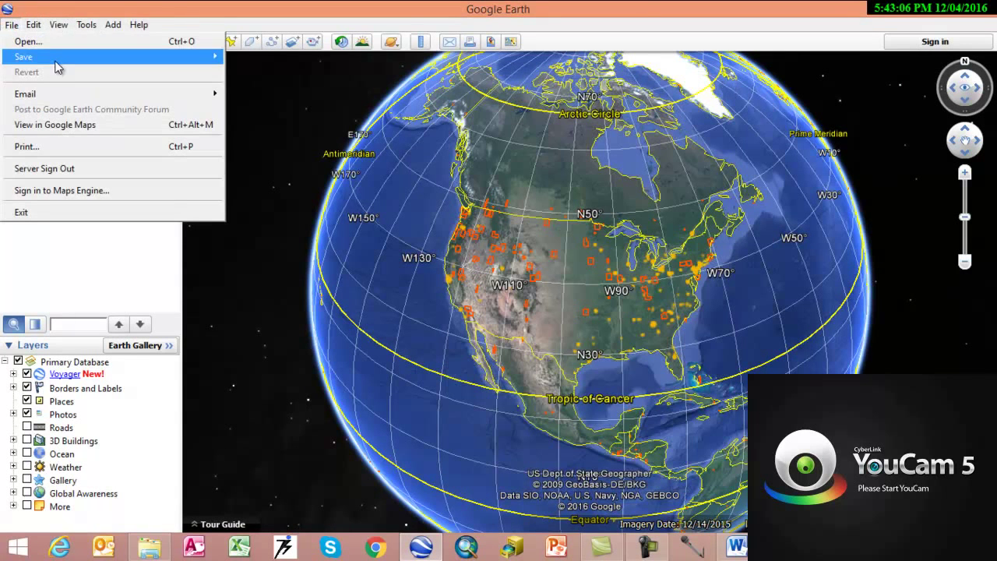
{"action": "left_click", "coordinate": [28, 42]}
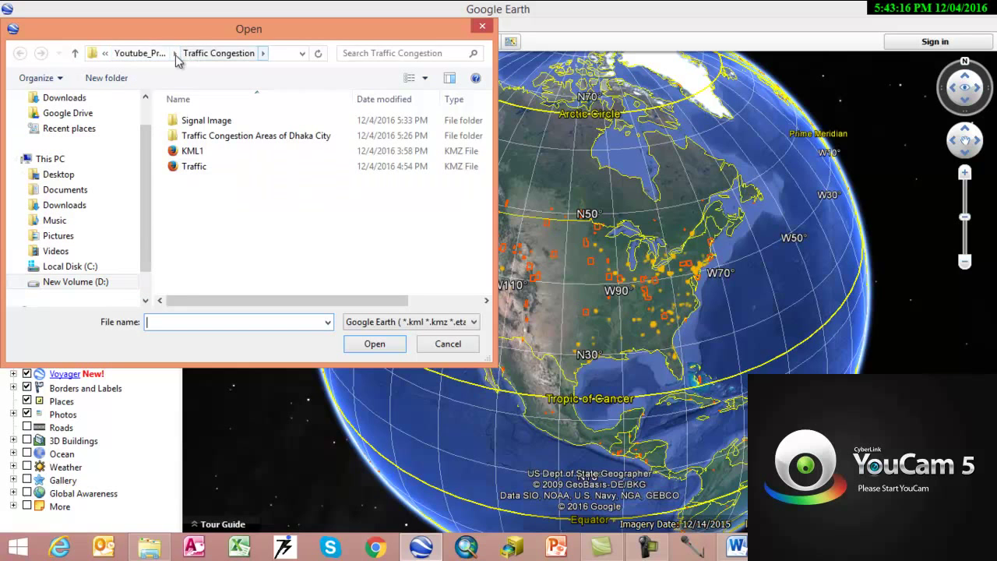
{"action": "double_click", "coordinate": [192, 168]}
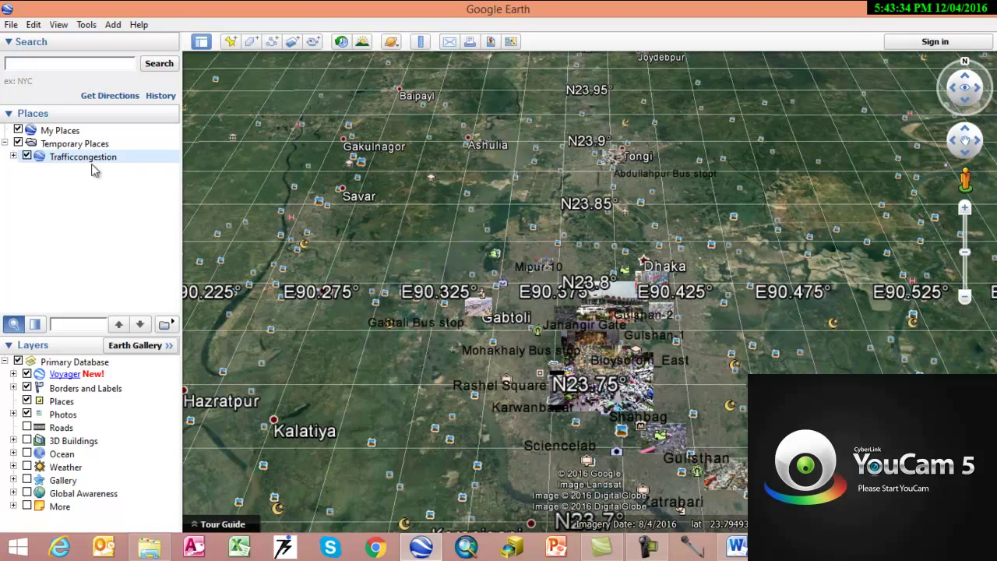
{"action": "left_click", "coordinate": [14, 156]}
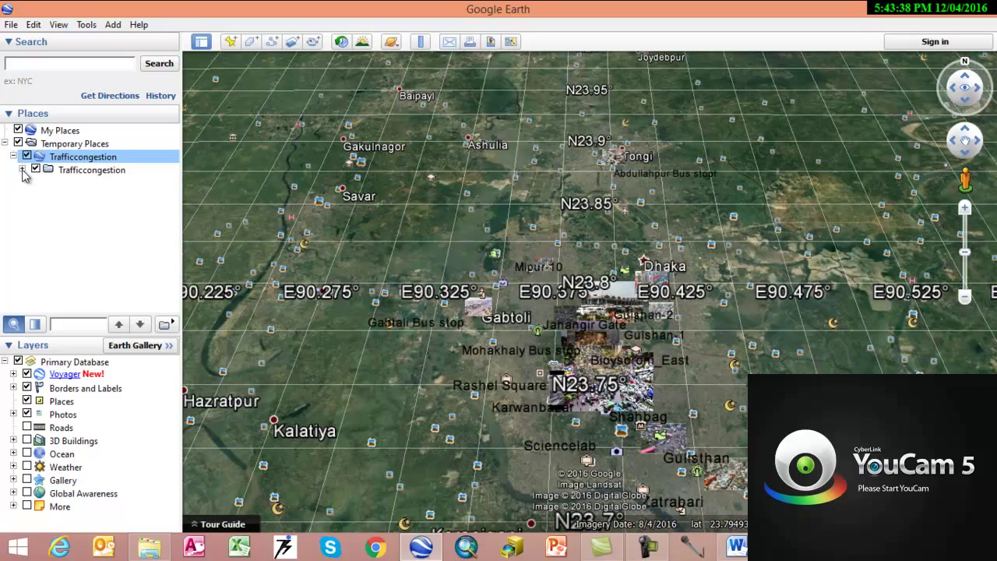
{"action": "left_click", "coordinate": [23, 170]}
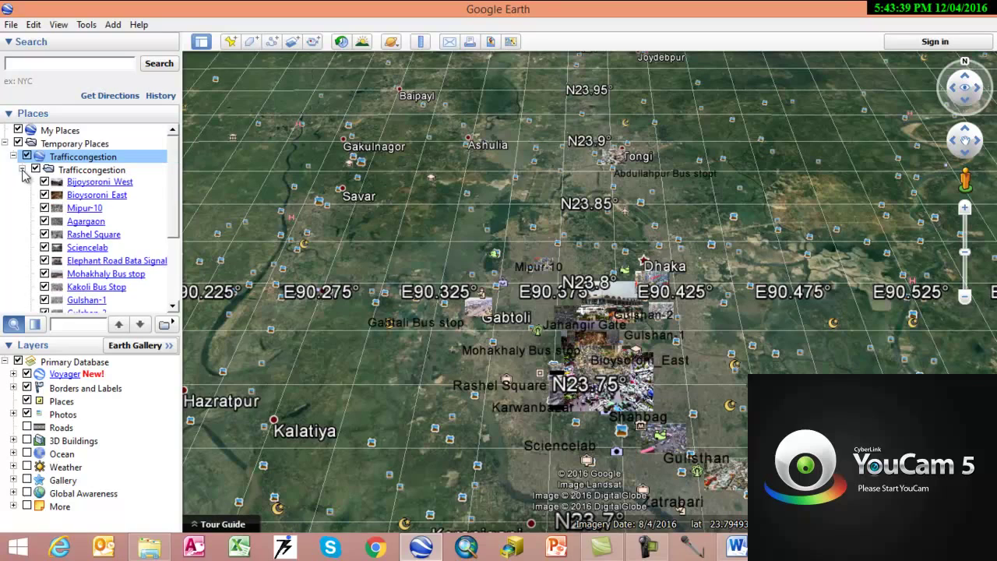
Step: Fly to the Bijoysoroni_West placemark to examine its attributes and junction up close, and show the Bioysoroni_East attributes
{"action": "double_click", "coordinate": [109, 182]}
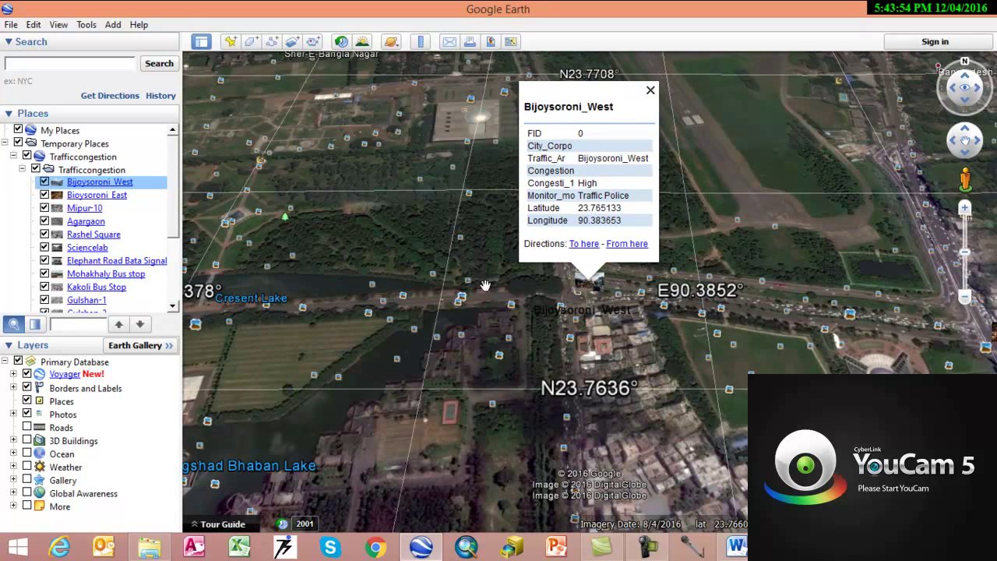
{"action": "scroll", "coordinate": [604, 303], "scroll_direction": "up", "scroll_amount": 3}
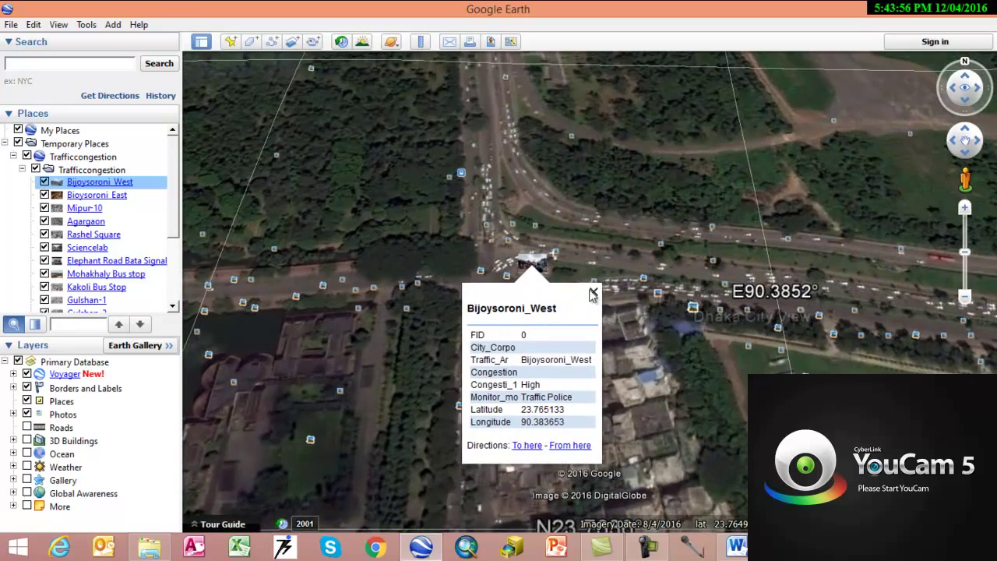
{"action": "scroll", "coordinate": [514, 149], "scroll_direction": "up", "scroll_amount": 2}
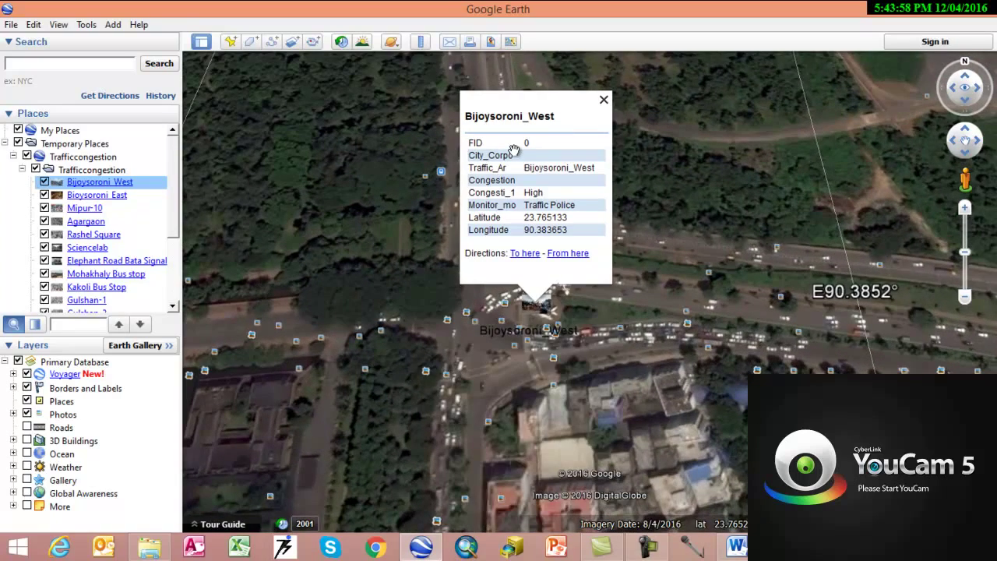
{"action": "scroll", "coordinate": [584, 308], "scroll_direction": "up", "scroll_amount": 3}
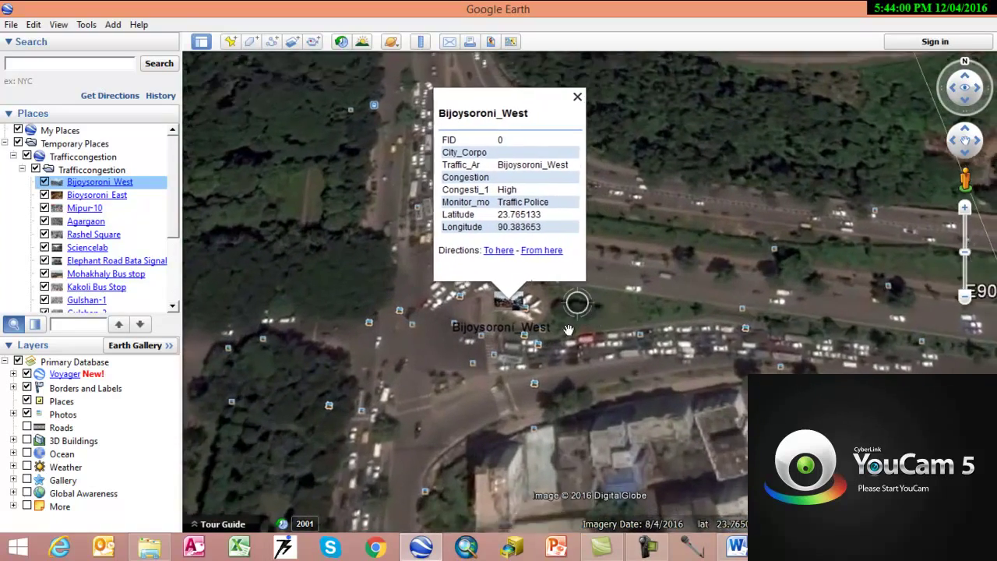
{"action": "scroll", "coordinate": [572, 285], "scroll_direction": "up", "scroll_amount": 3}
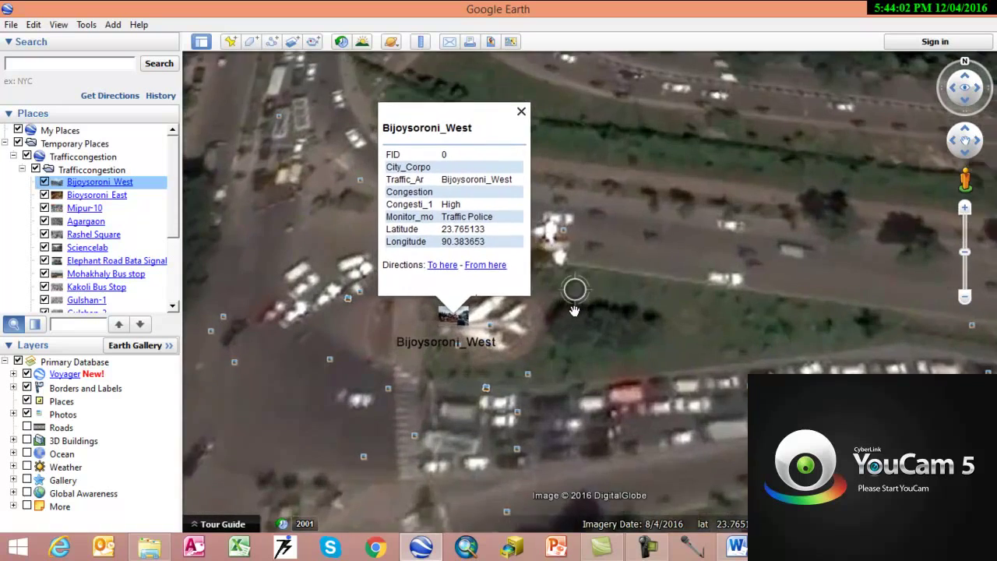
{"action": "scroll", "coordinate": [452, 346], "scroll_direction": "up", "scroll_amount": 3}
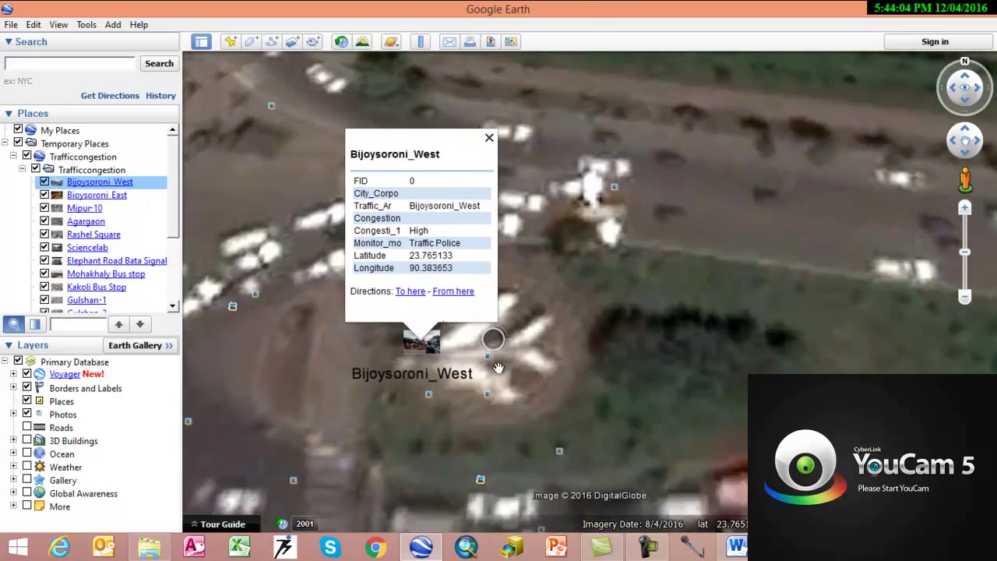
{"action": "scroll", "coordinate": [424, 390], "scroll_direction": "up", "scroll_amount": 3}
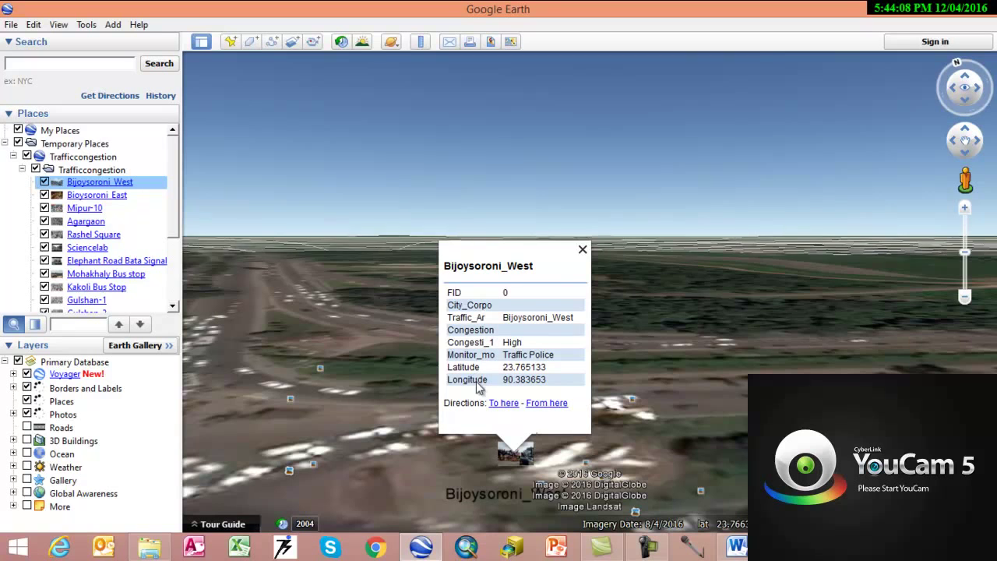
{"action": "left_click", "coordinate": [88, 195]}
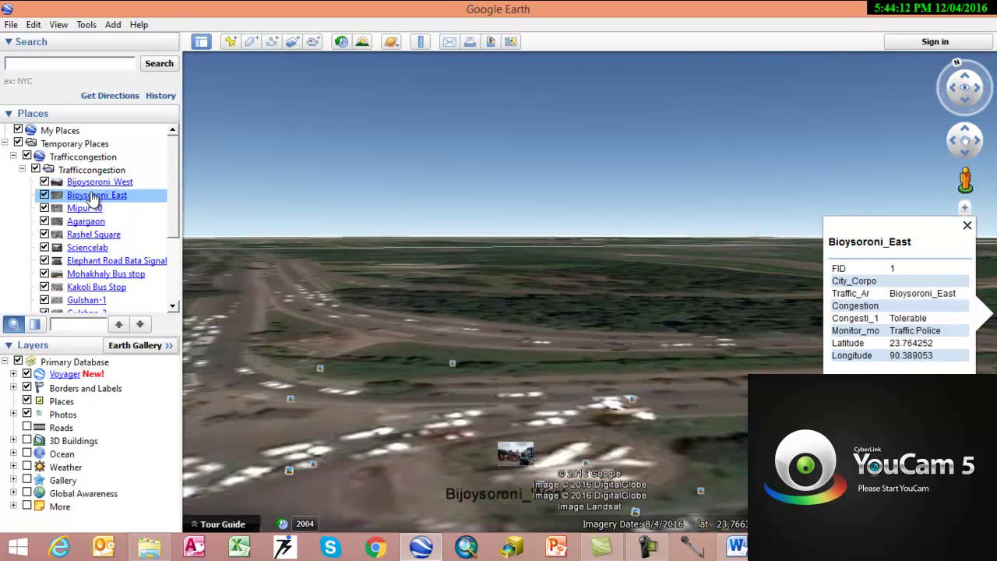